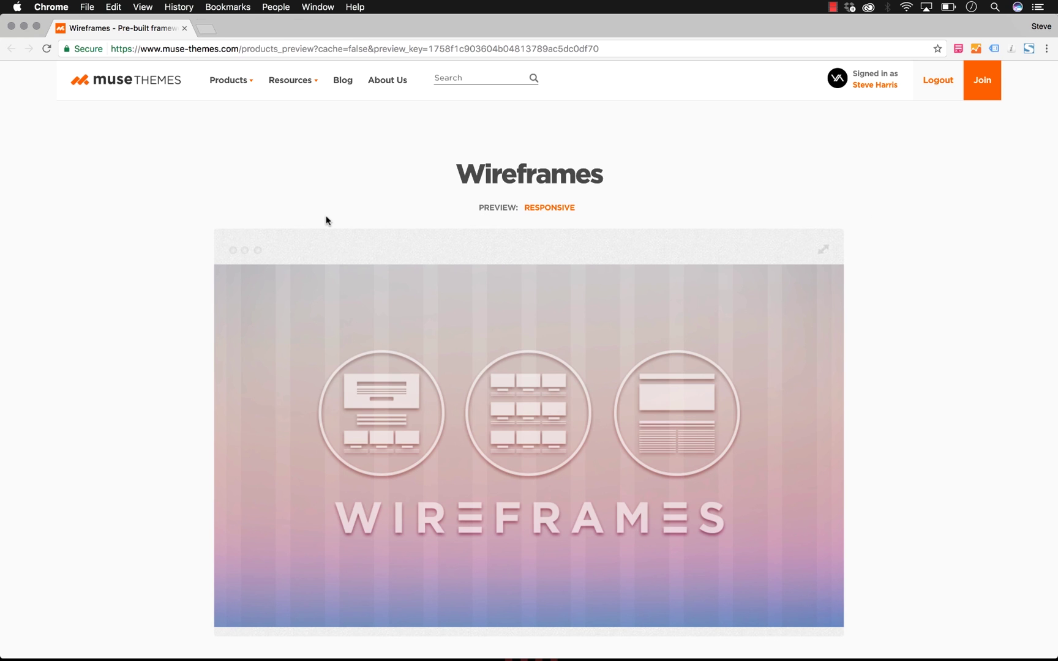
Step: Open the Wireframes theme's responsive demo and scroll through its Long landing page and back
{"action": "left_click", "coordinate": [546, 208]}
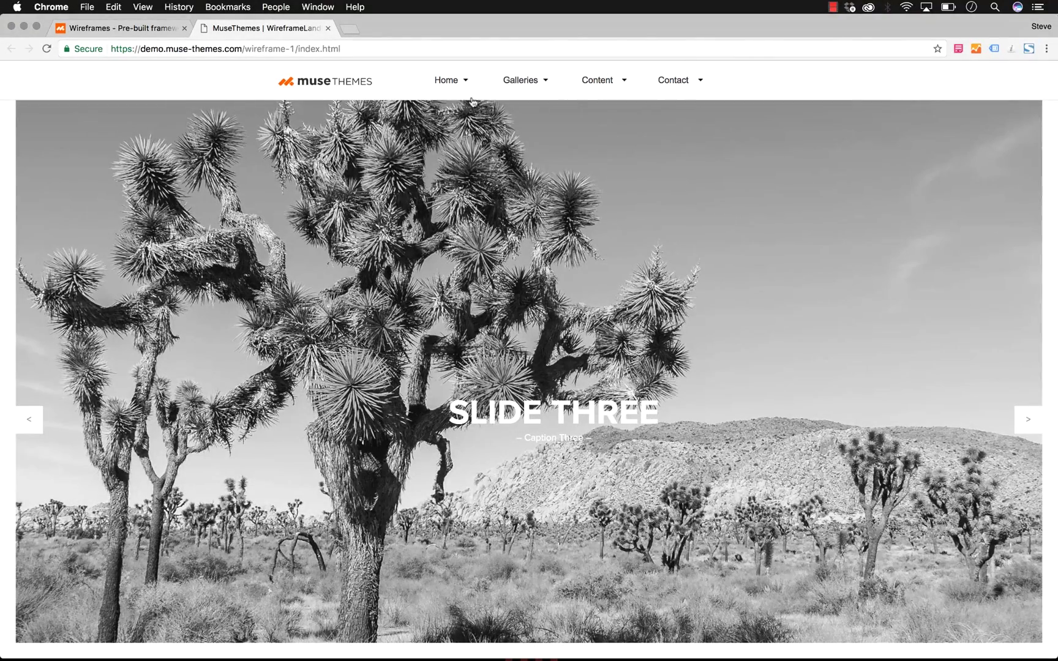
{"action": "mouse_move", "coordinate": [456, 87]}
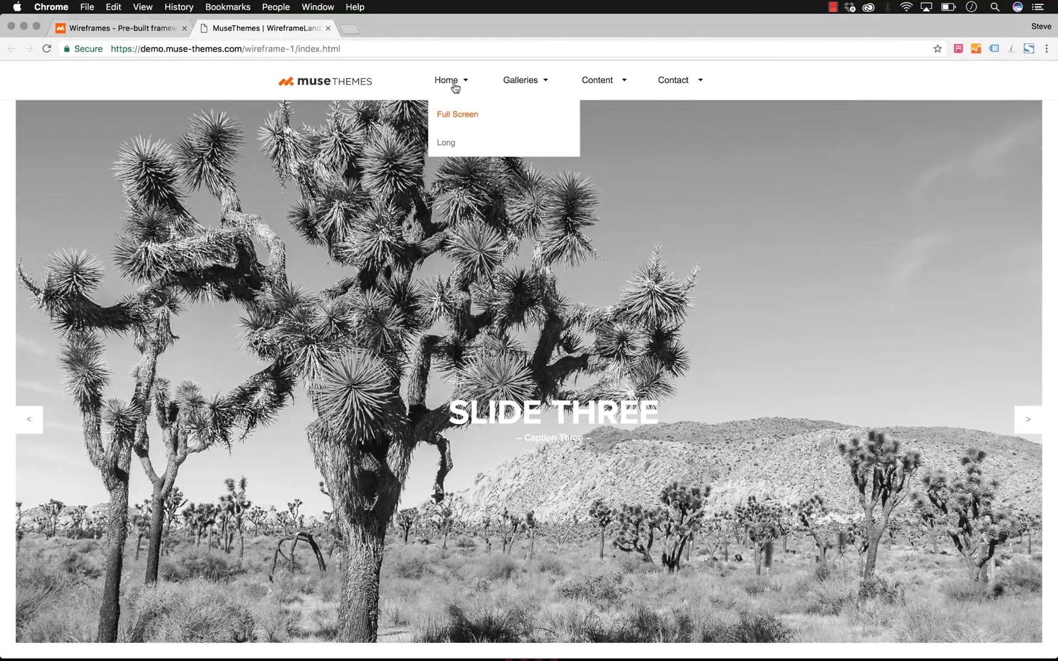
{"action": "left_click", "coordinate": [440, 147]}
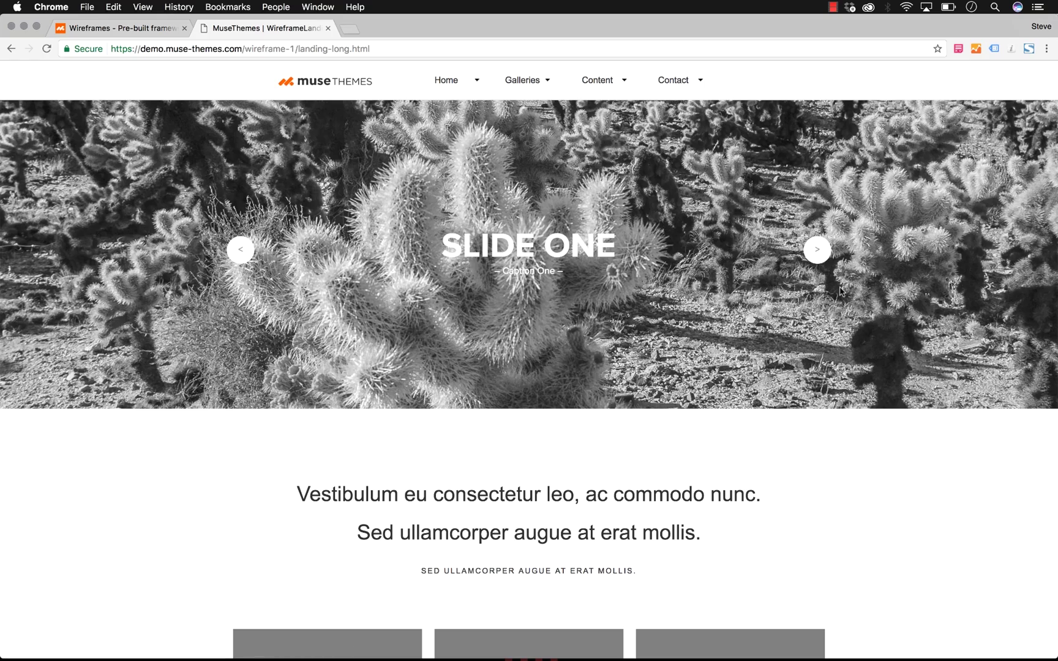
{"action": "scroll", "coordinate": [840, 291], "scroll_direction": "down", "scroll_amount": 12}
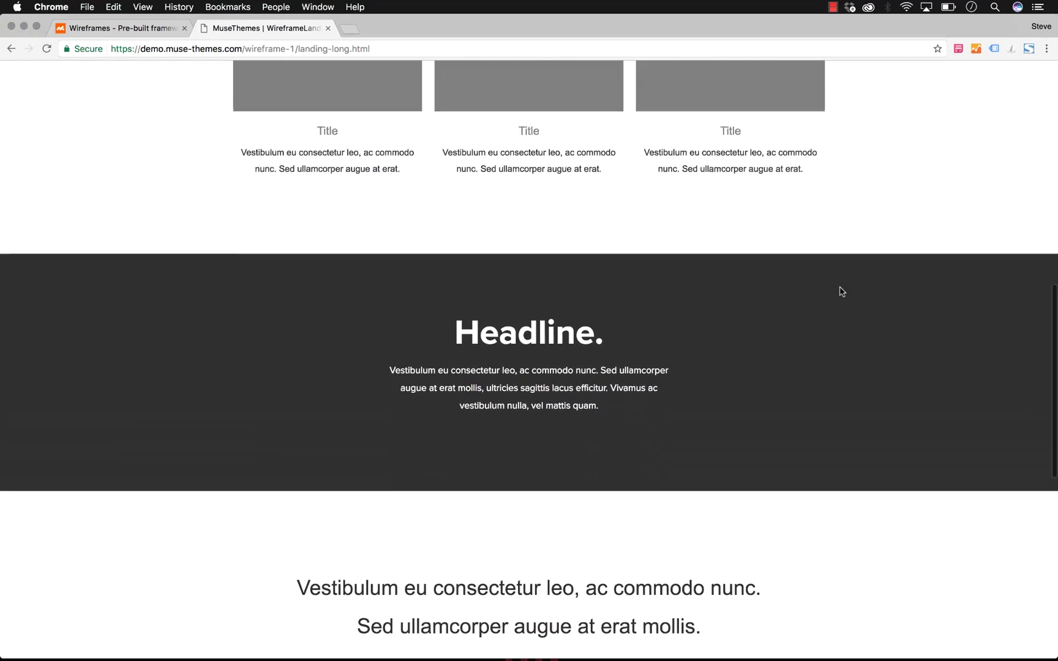
{"action": "scroll", "coordinate": [840, 292], "scroll_direction": "down", "scroll_amount": 7}
{"action": "scroll", "coordinate": [840, 292], "scroll_direction": "up", "scroll_amount": 10}
{"action": "scroll", "coordinate": [840, 292], "scroll_direction": "up", "scroll_amount": 3}
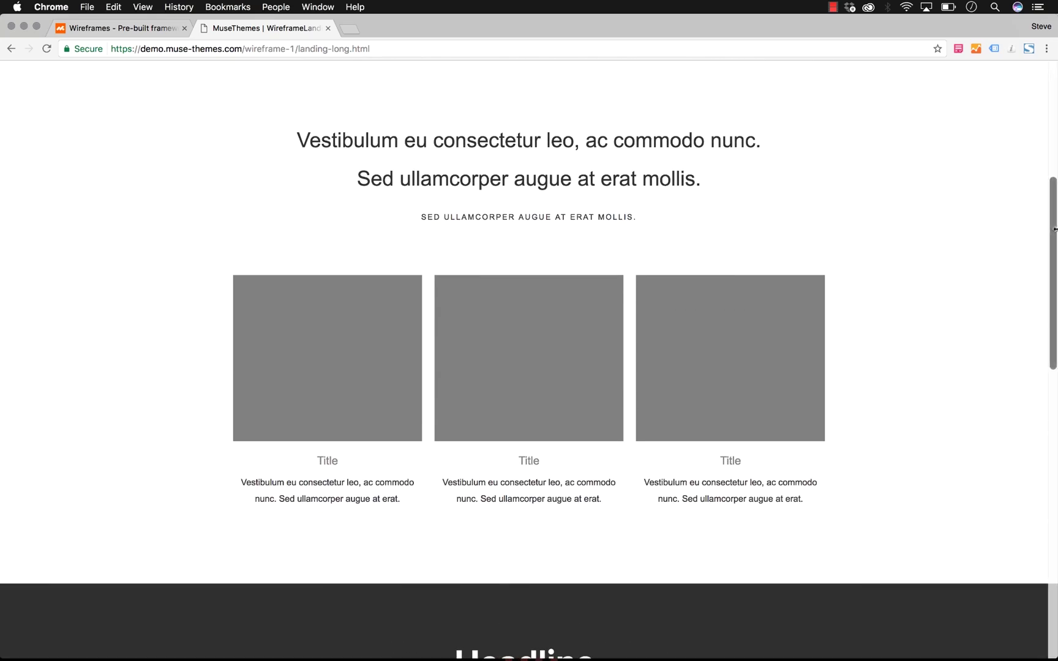
{"action": "left_click_drag", "start_coordinate": [1056, 281], "coordinate": [1044, 353]}
{"action": "scroll", "coordinate": [916, 363], "scroll_direction": "up", "scroll_amount": 10}
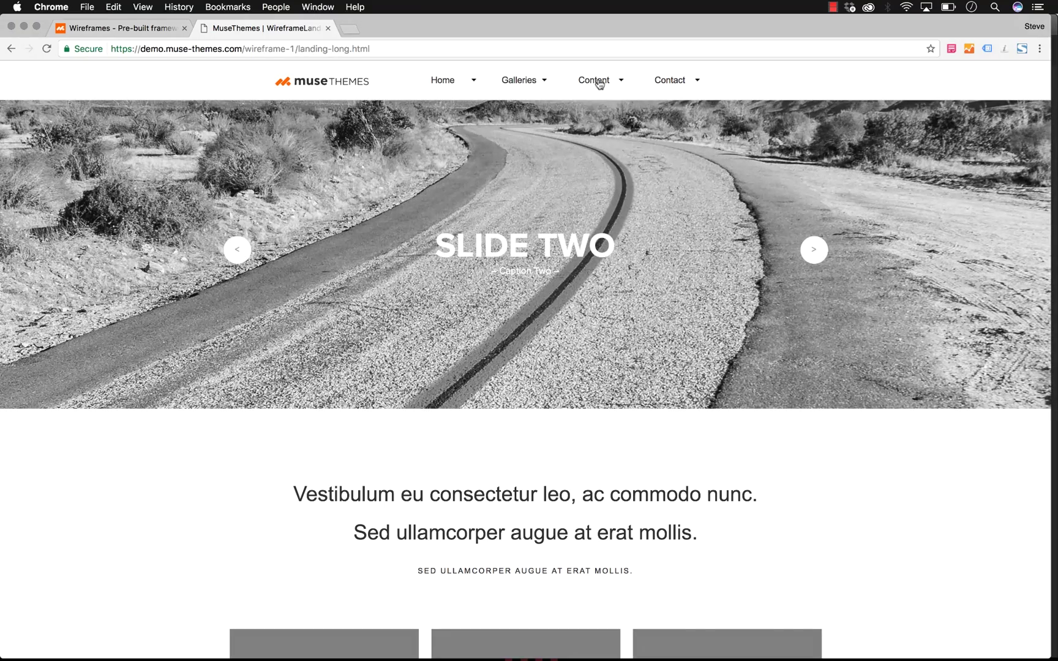
Step: Open the demo's Long Article page and scroll through it
{"action": "mouse_move", "coordinate": [596, 86]}
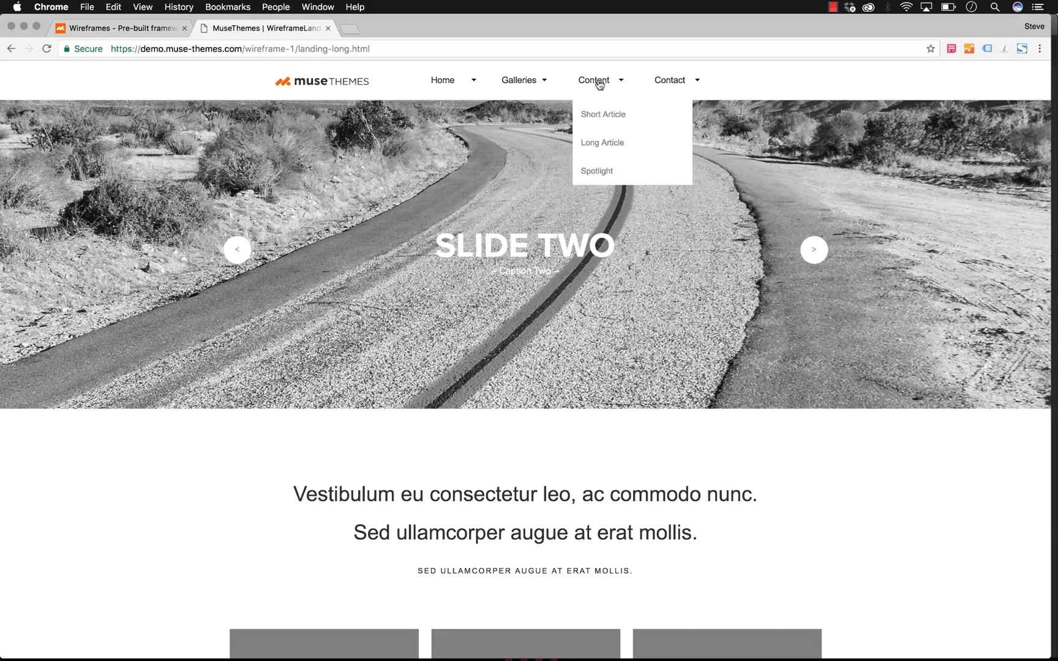
{"action": "left_click", "coordinate": [599, 146]}
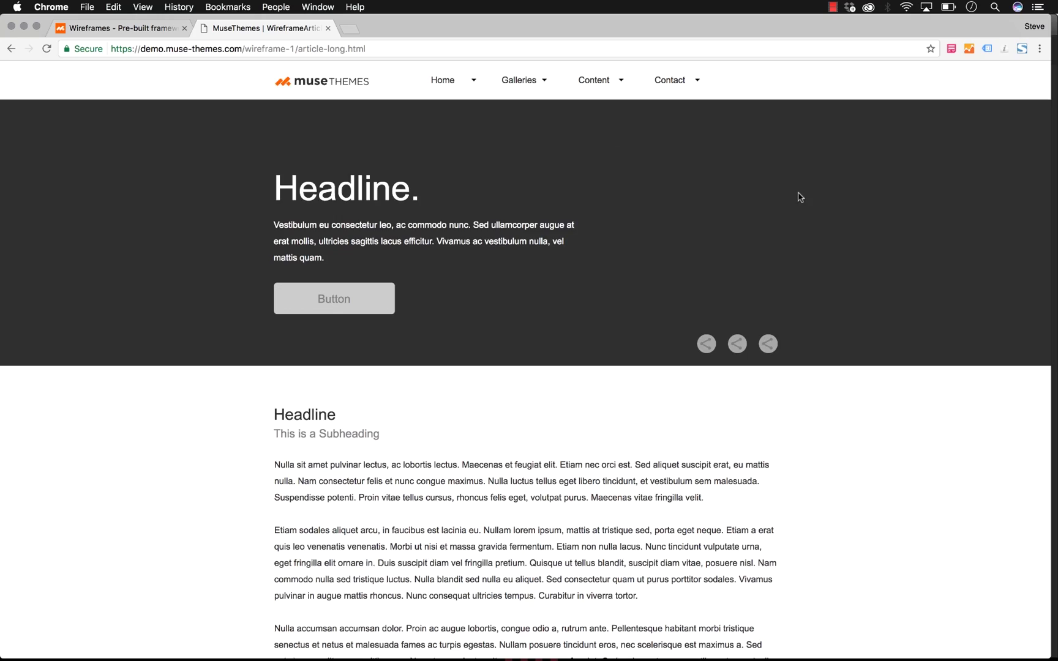
{"action": "scroll", "coordinate": [798, 196], "scroll_direction": "down", "scroll_amount": 4}
{"action": "scroll", "coordinate": [797, 195], "scroll_direction": "down", "scroll_amount": 10}
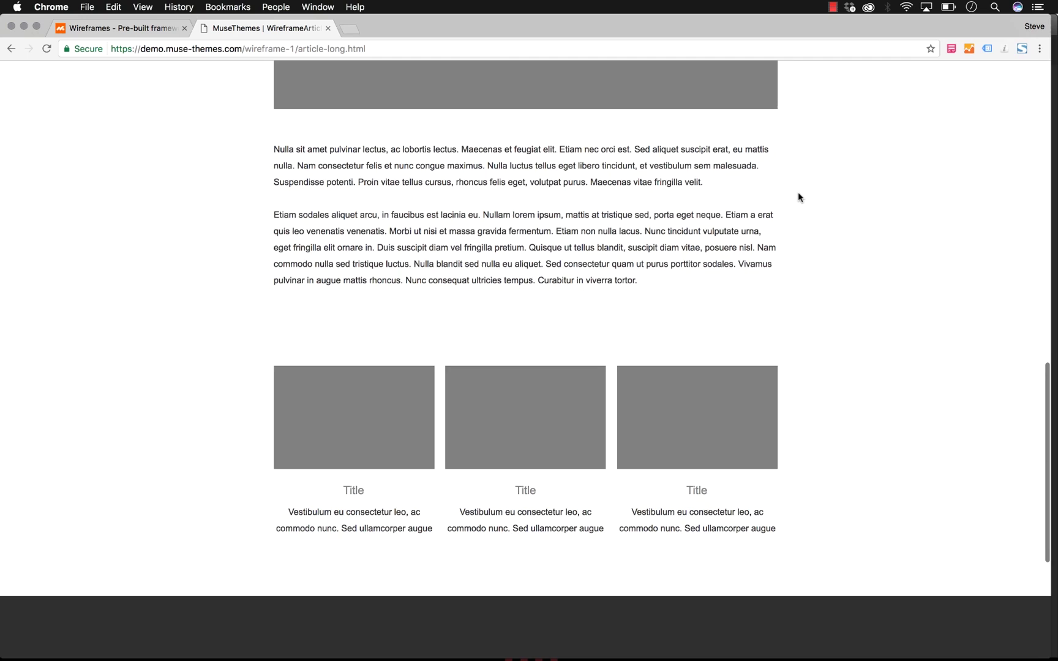
{"action": "scroll", "coordinate": [797, 195], "scroll_direction": "up", "scroll_amount": 8}
{"action": "scroll", "coordinate": [798, 196], "scroll_direction": "up", "scroll_amount": 6}
Step: View the Contact Form page, then bring up the images folder in Finder
{"action": "mouse_move", "coordinate": [678, 86]}
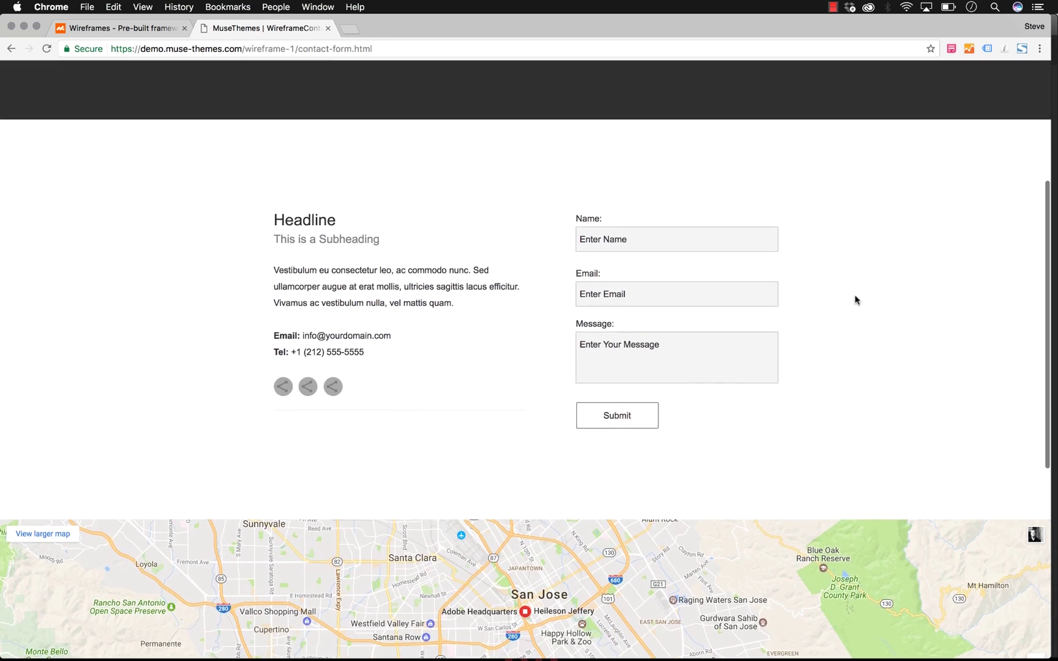
{"action": "scroll", "coordinate": [856, 300], "scroll_direction": "up", "scroll_amount": 5}
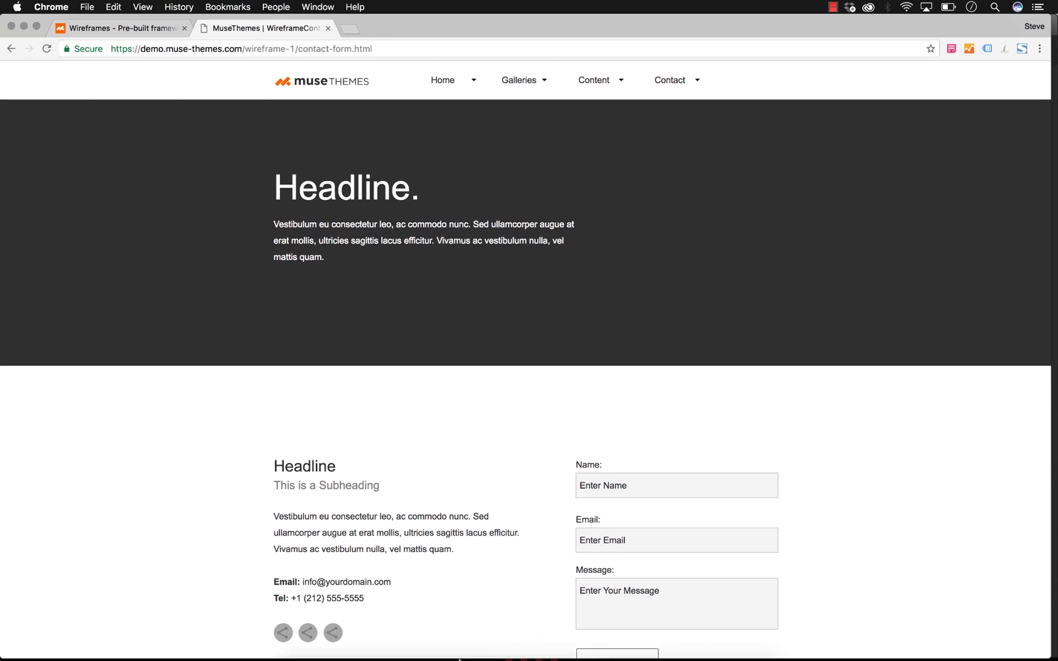
{"action": "left_click", "coordinate": [309, 637]}
Step: Select FrameWorks.muse in the images folder and open it in Adobe Muse
{"action": "left_click", "coordinate": [346, 114]}
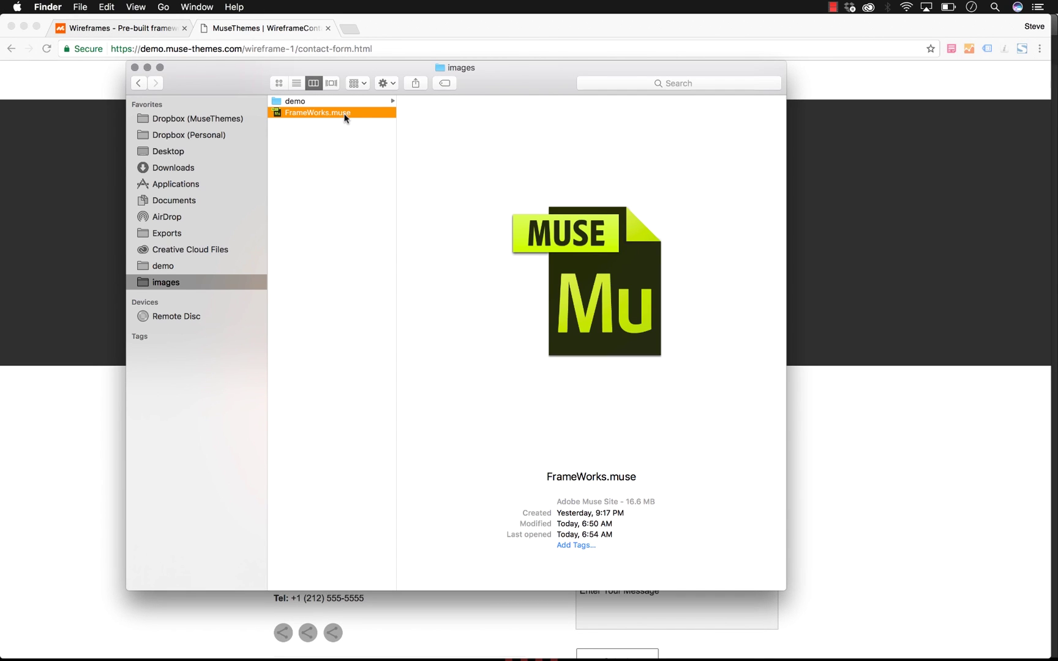
{"action": "double_click", "coordinate": [345, 118]}
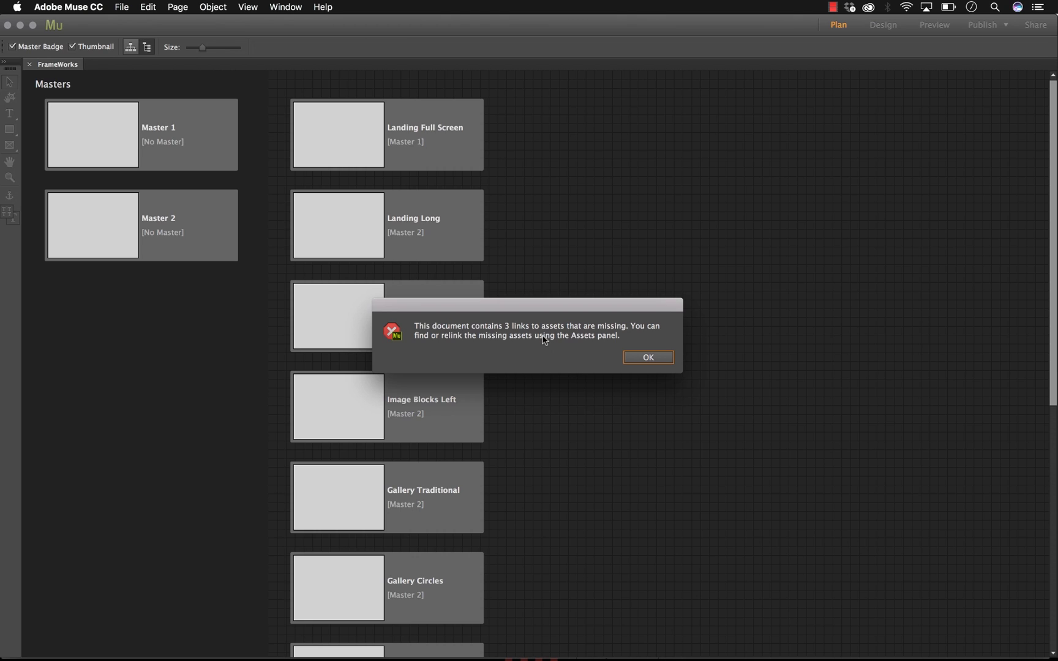
Step: Dismiss the 3 missing asset links warning and select the Master 1 page in Plan view
{"action": "left_click", "coordinate": [642, 362]}
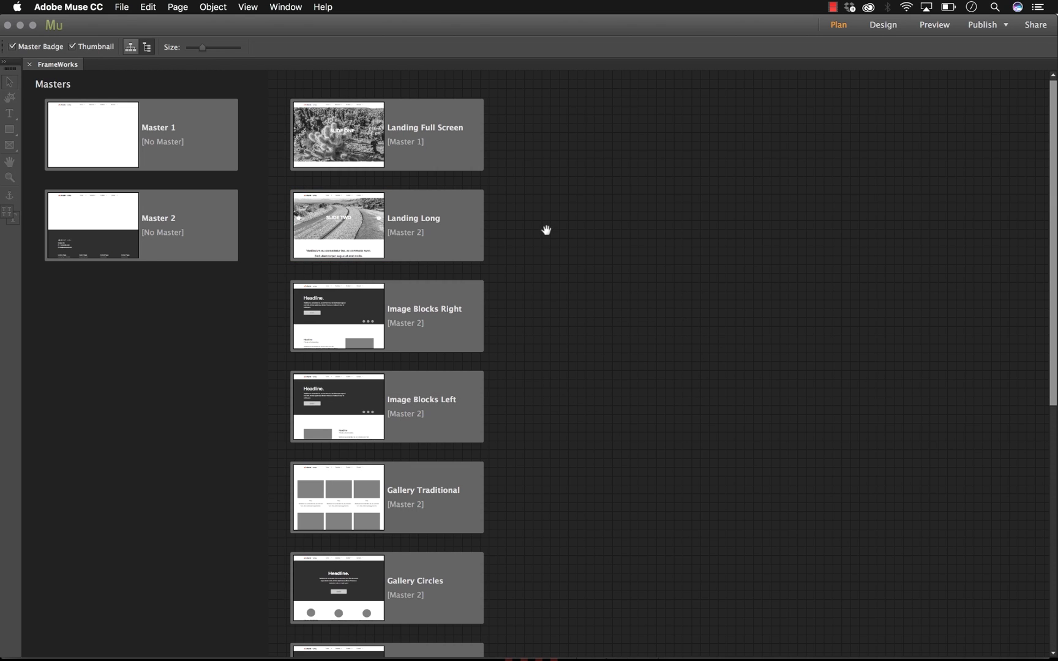
{"action": "left_click", "coordinate": [220, 139]}
{"action": "left_click", "coordinate": [197, 218]}
{"action": "left_click", "coordinate": [206, 140]}
Step: Open Master 1 and then Master 2 to inspect each, closing both back to Plan view
{"action": "double_click", "coordinate": [220, 149]}
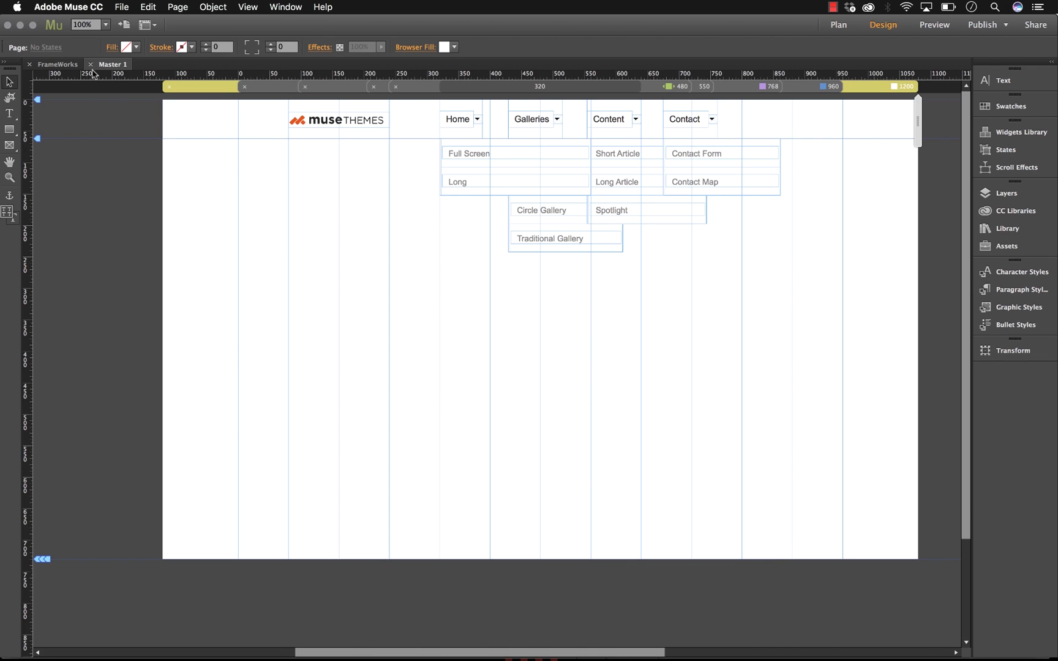
{"action": "left_click", "coordinate": [90, 65]}
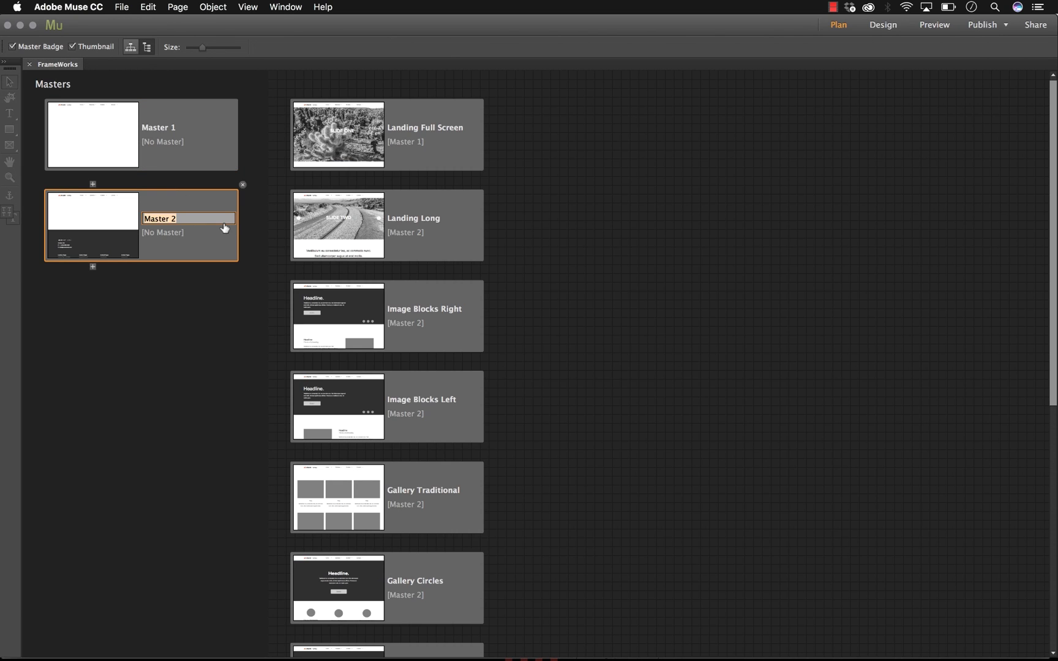
{"action": "double_click", "coordinate": [208, 202]}
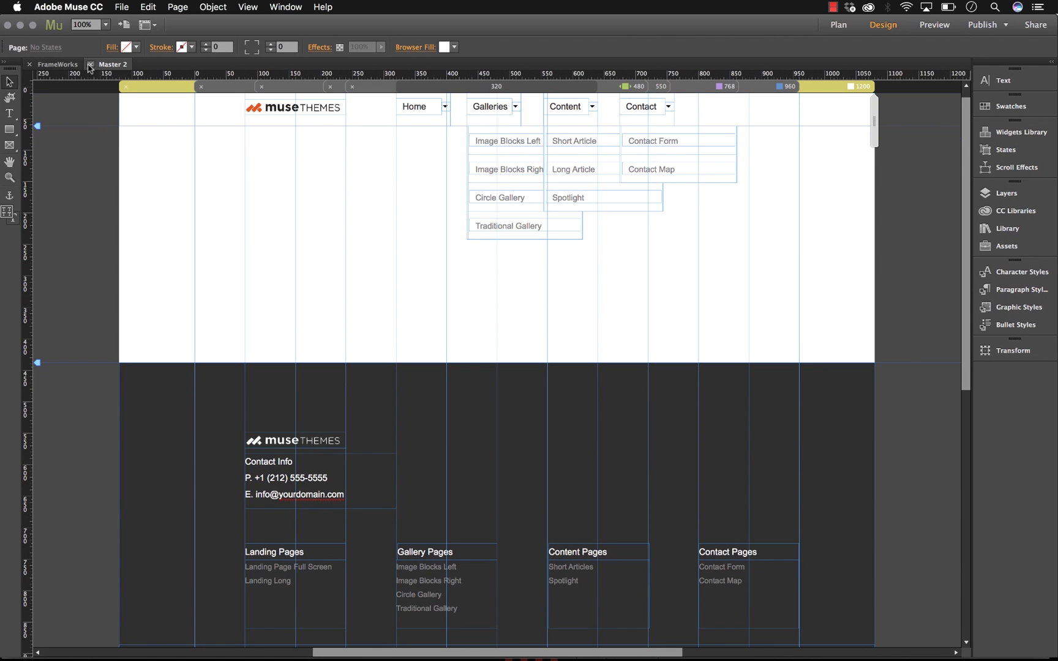
{"action": "left_click", "coordinate": [90, 64]}
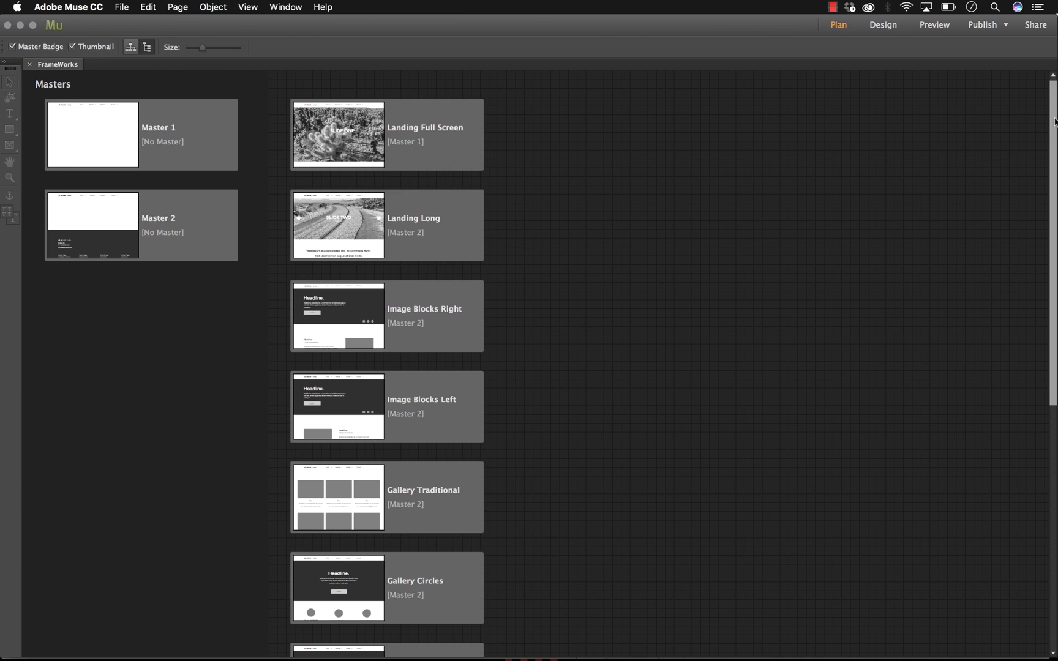
Step: Open the Landing Long page and view it at the 1200-pixel breakpoint
{"action": "left_click_drag", "start_coordinate": [1052, 123], "coordinate": [548, 176]}
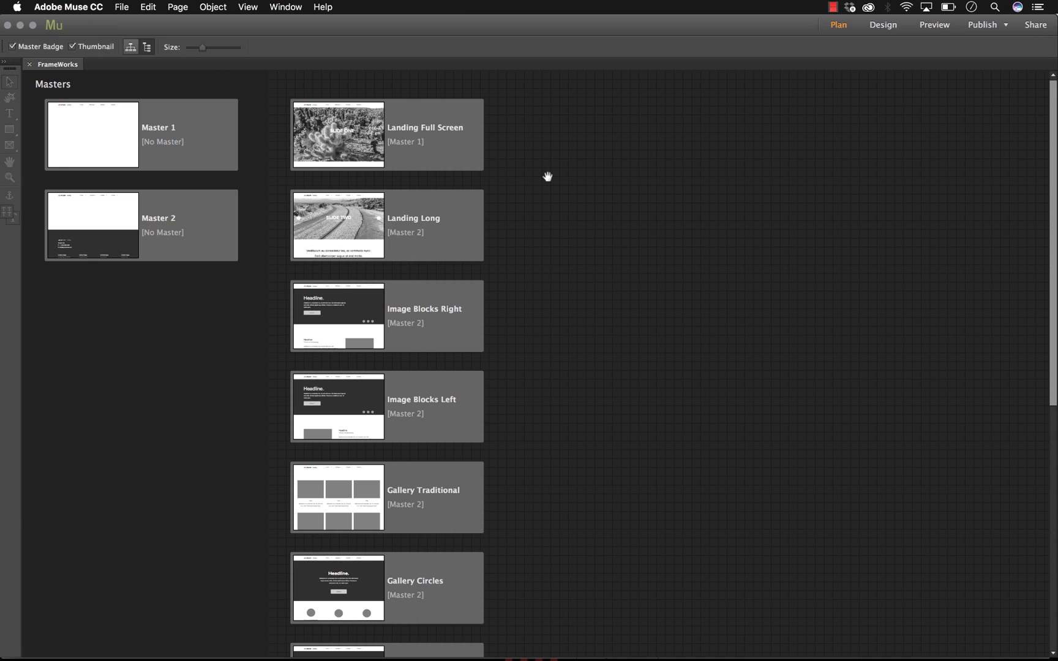
{"action": "mouse_move", "coordinate": [466, 228]}
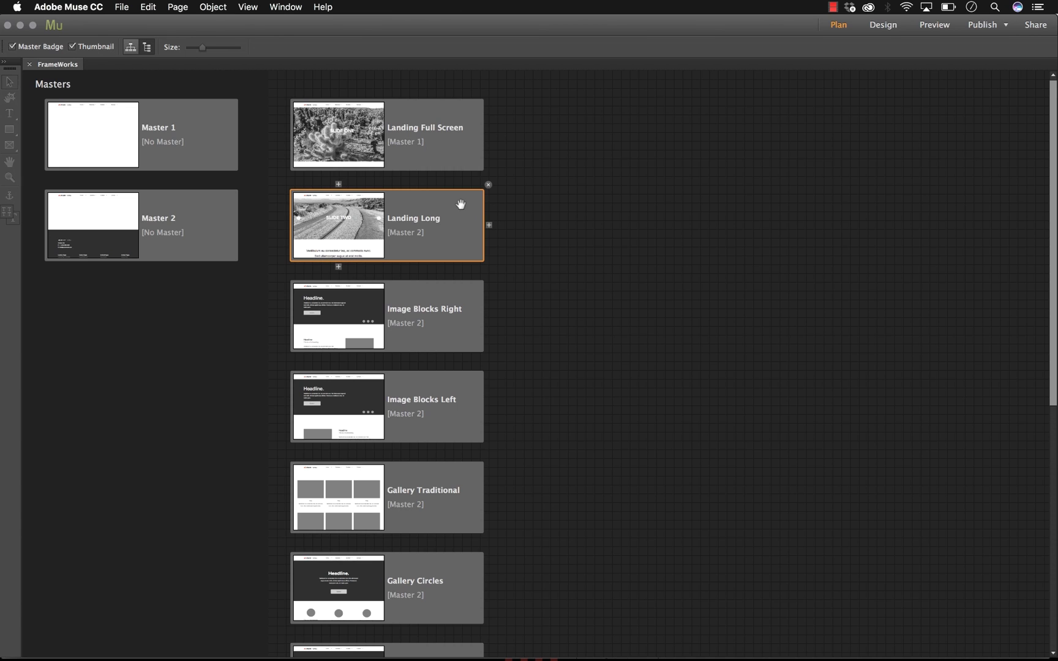
{"action": "double_click", "coordinate": [460, 205]}
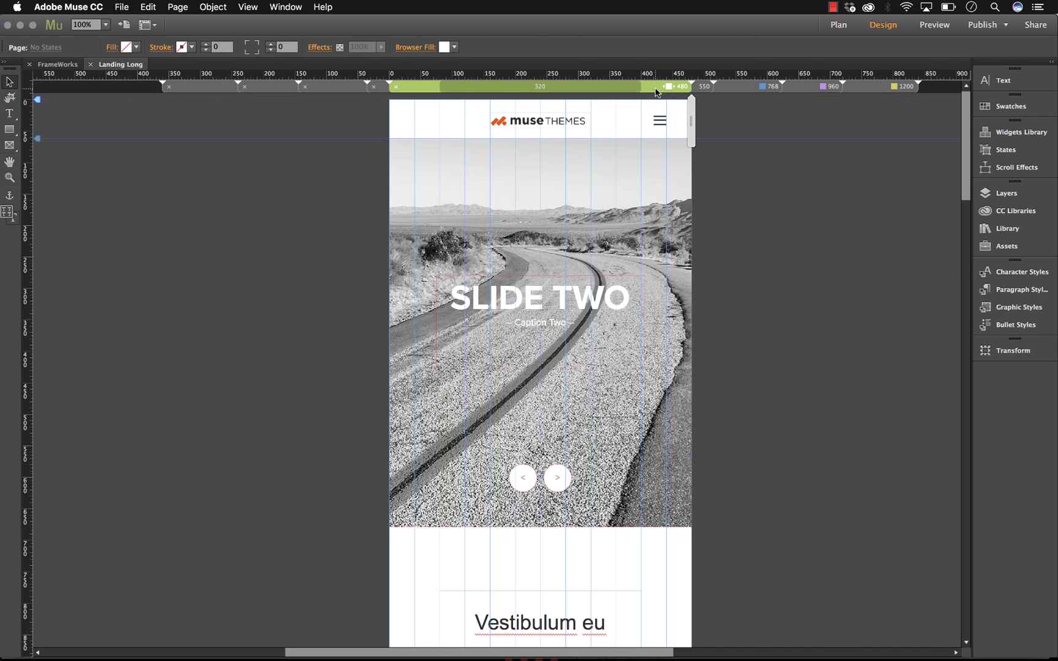
{"action": "left_click", "coordinate": [884, 88]}
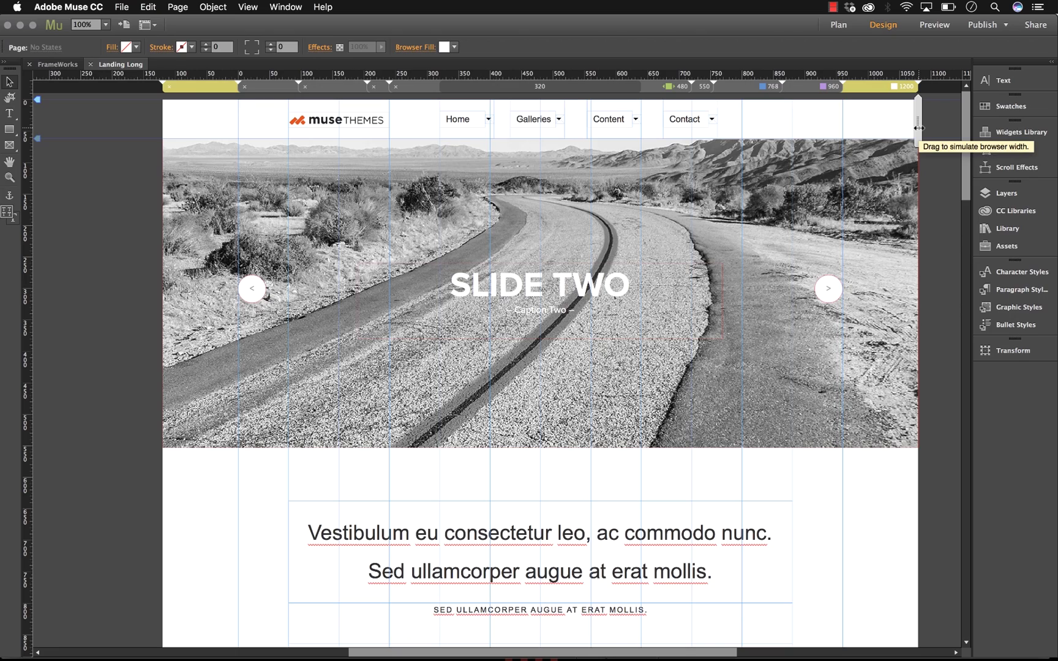
{"action": "scroll", "coordinate": [944, 231], "scroll_direction": "down", "scroll_amount": 2}
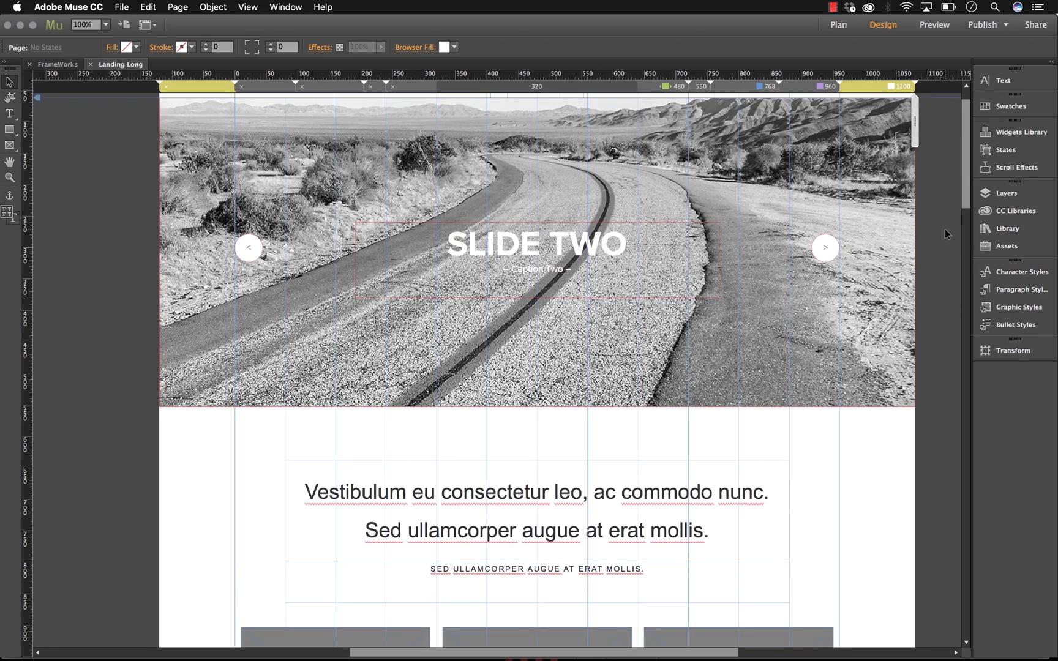
{"action": "scroll", "coordinate": [945, 231], "scroll_direction": "up", "scroll_amount": 3}
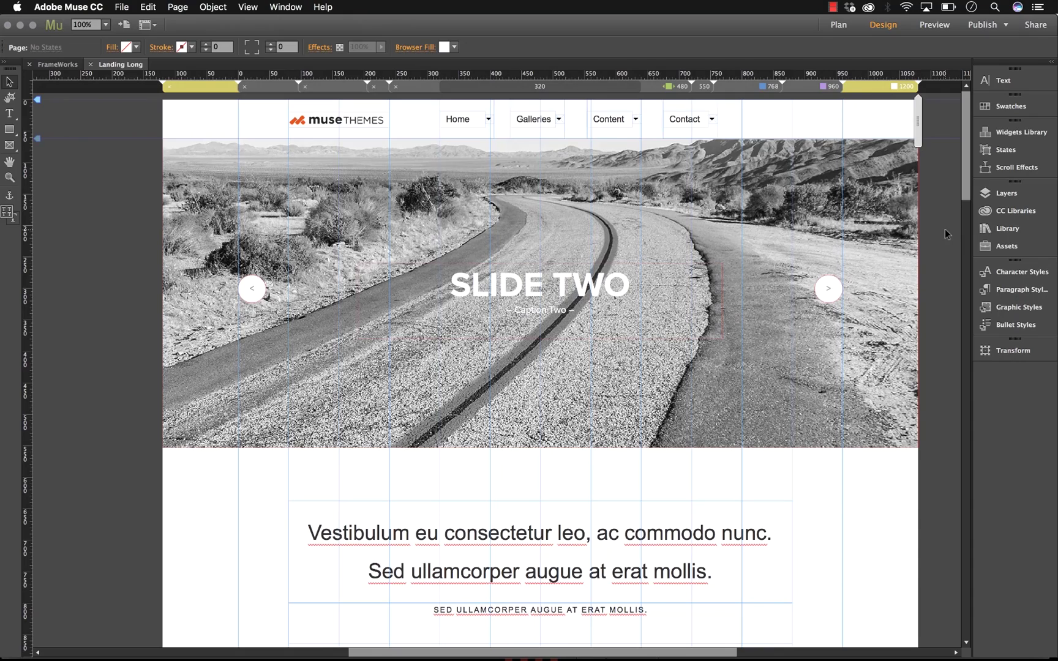
Step: Back in the site plan, duplicate the Landing Long page with its default name
{"action": "left_click", "coordinate": [72, 66]}
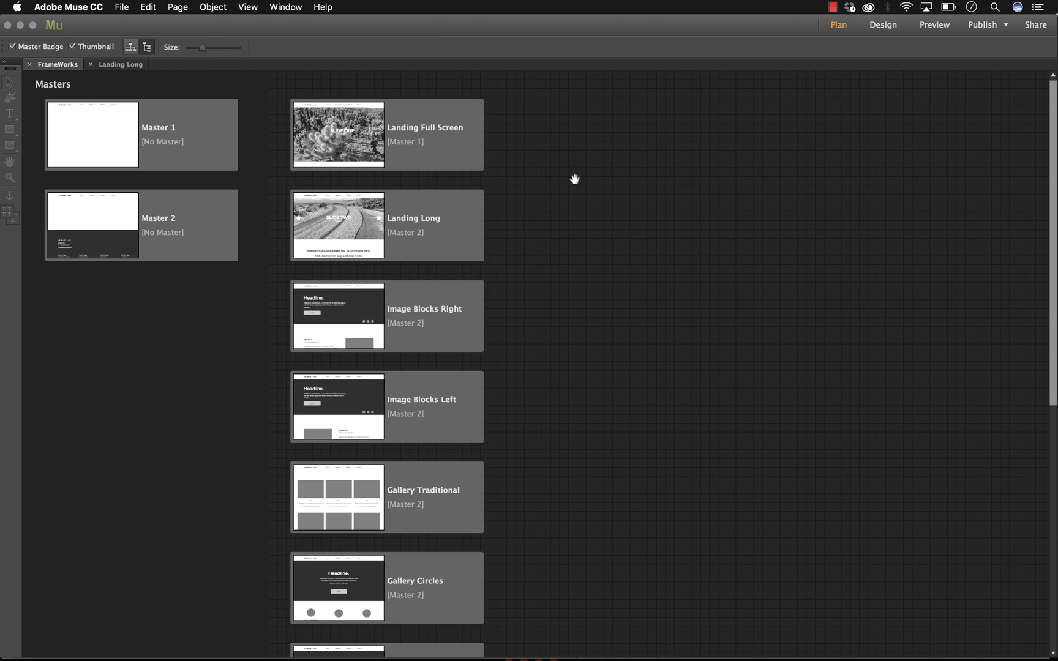
{"action": "mouse_move", "coordinate": [453, 133]}
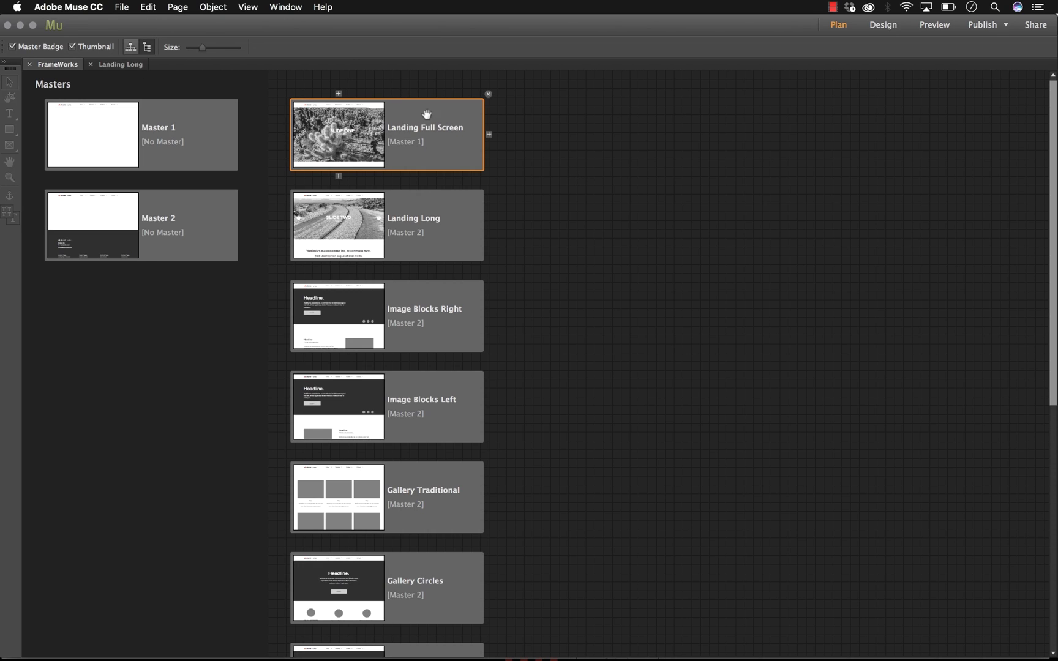
{"action": "right_click", "coordinate": [423, 204]}
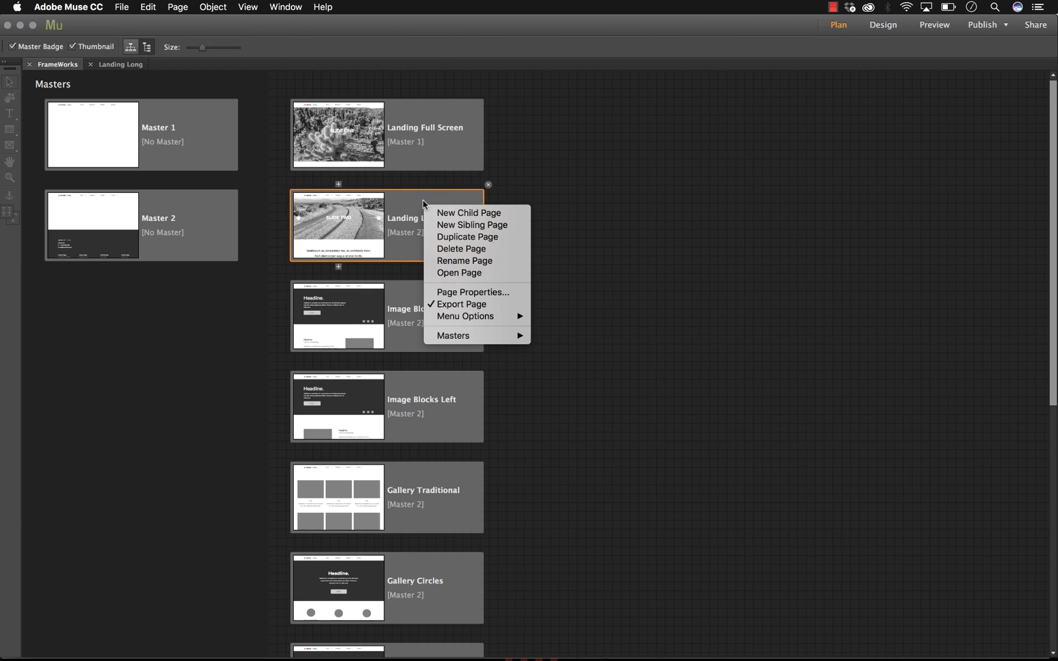
{"action": "left_click", "coordinate": [444, 237]}
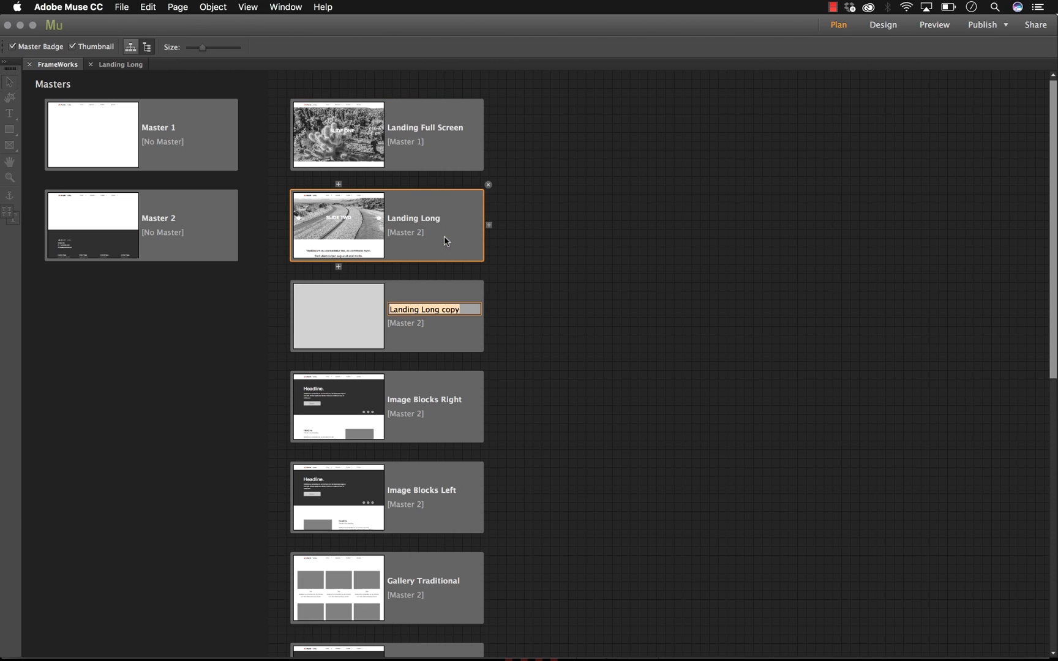
{"action": "left_click", "coordinate": [437, 292]}
Step: Move the copied page to the top of the plan and rename it 'Home'
{"action": "mouse_move", "coordinate": [437, 107]}
{"action": "left_mouse_down"}
{"action": "mouse_move", "coordinate": [425, 118]}
{"action": "mouse_move", "coordinate": [426, 86]}
{"action": "mouse_move", "coordinate": [425, 97]}
{"action": "left_mouse_up"}
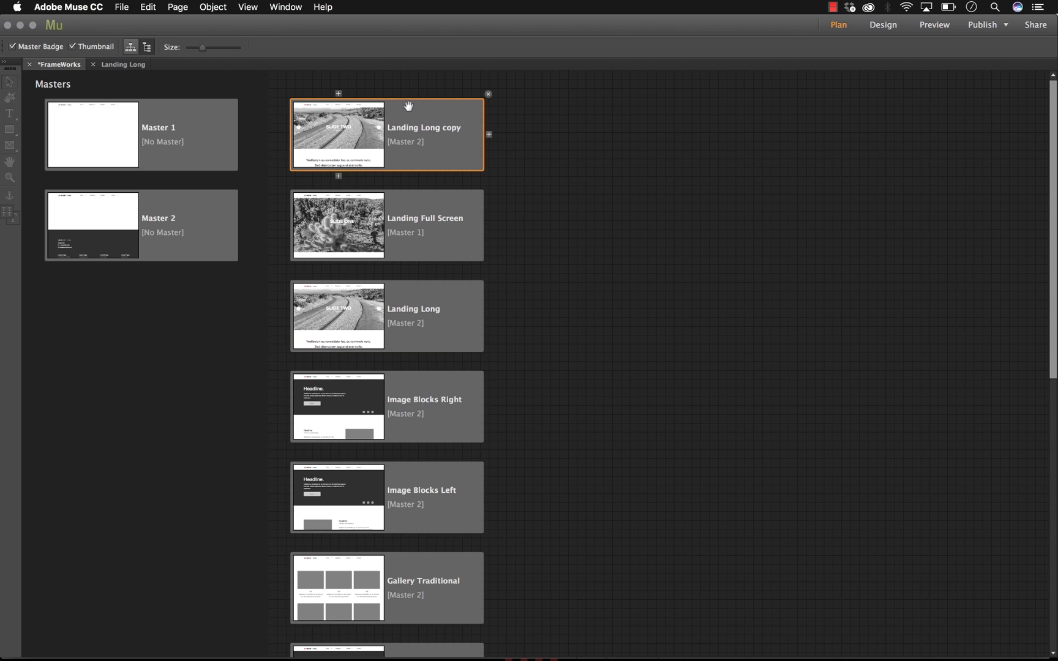
{"action": "double_click", "coordinate": [412, 131]}
{"action": "type", "text": "Home"}
{"action": "key", "text": "Return"}
Step: Delete all of Home's slideshow and text objects, compare with Landing Long, and return to the plan
{"action": "double_click", "coordinate": [412, 107]}
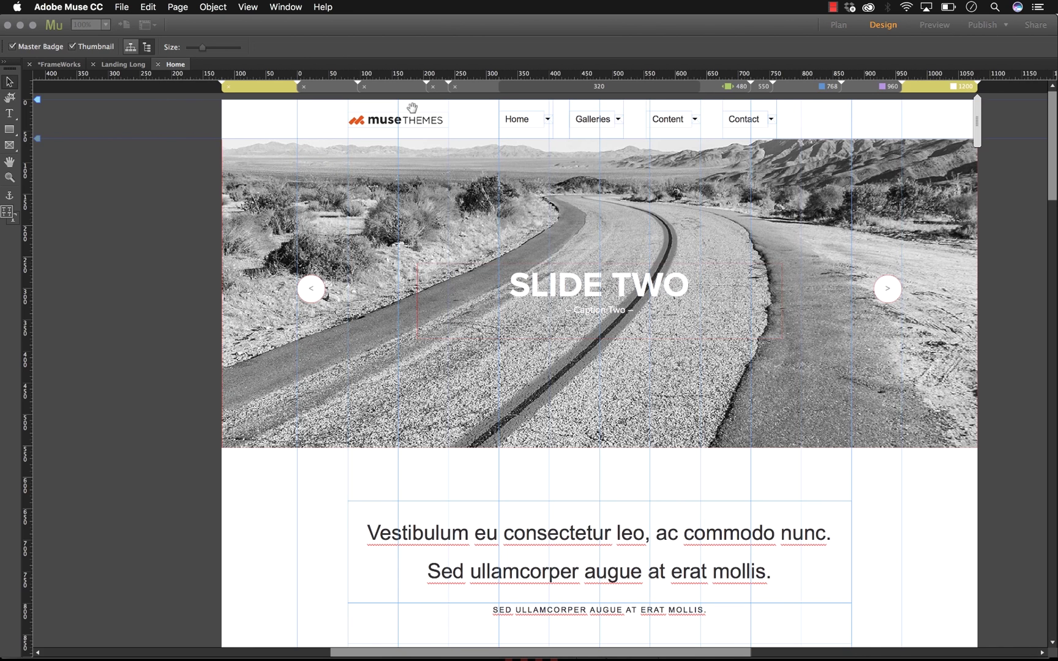
{"action": "left_click", "coordinate": [627, 263]}
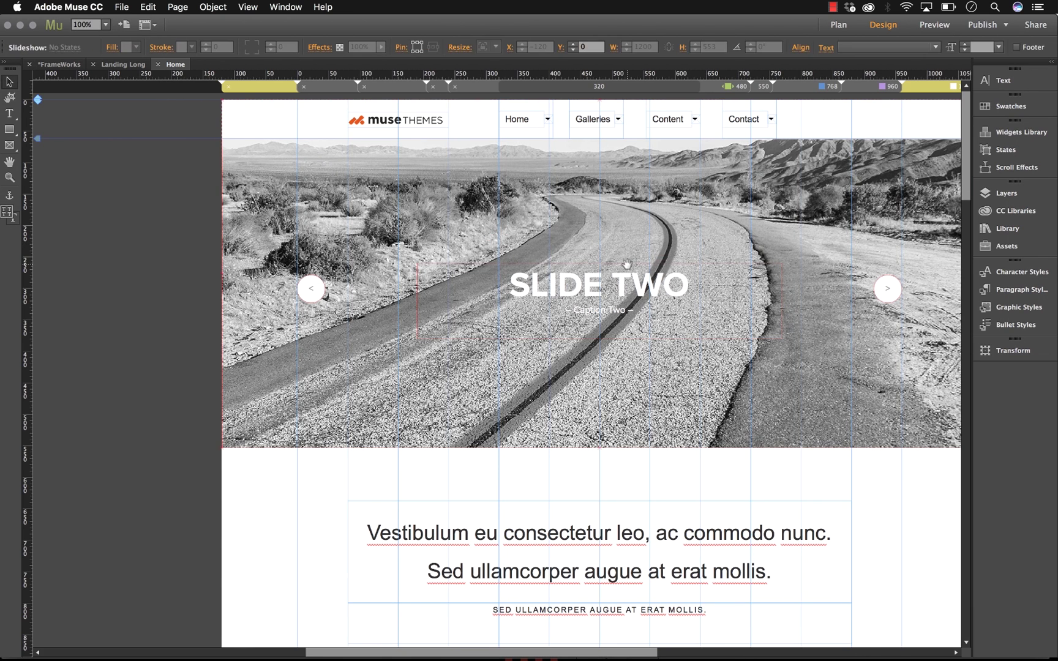
{"action": "key", "text": "super+a"}
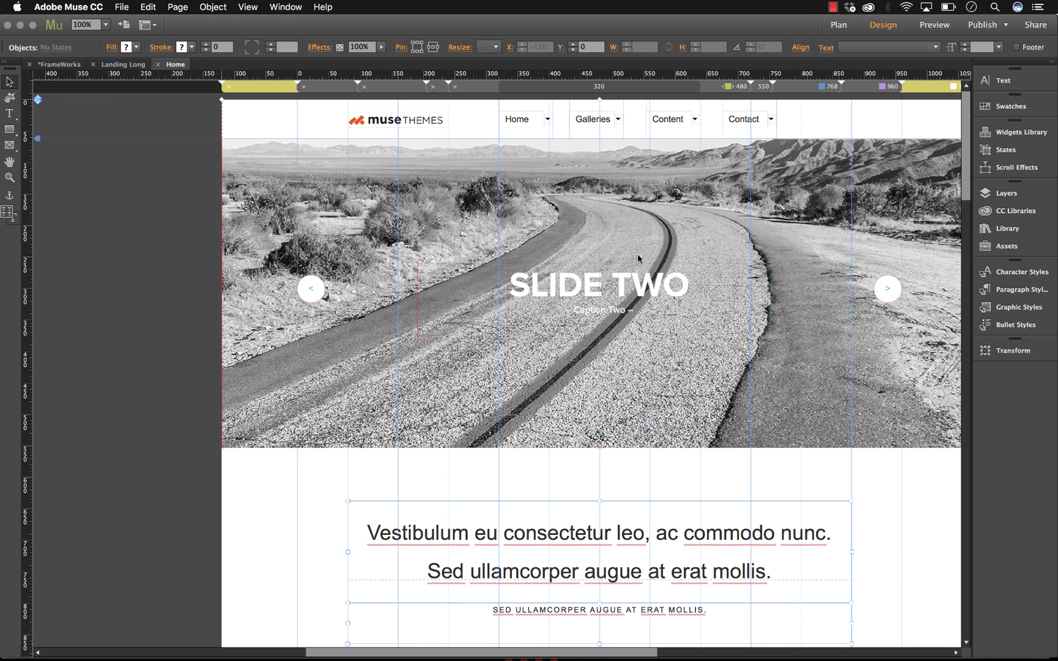
{"action": "key", "text": "Delete"}
{"action": "left_click_drag", "start_coordinate": [636, 247], "coordinate": [606, 247]}
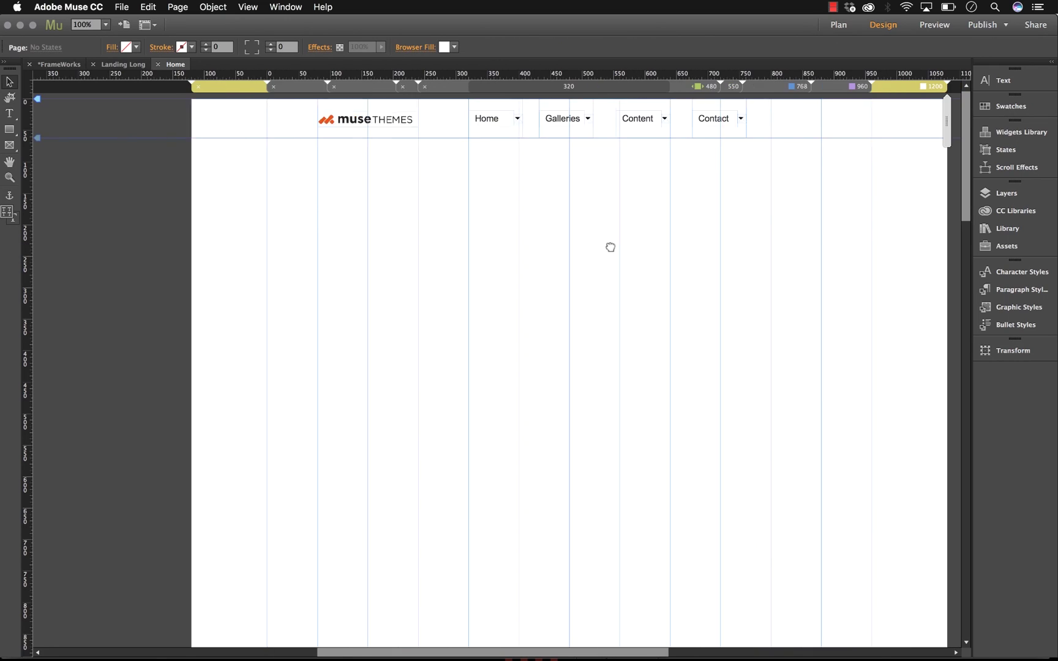
{"action": "scroll", "coordinate": [607, 247], "scroll_direction": "right", "scroll_amount": 5}
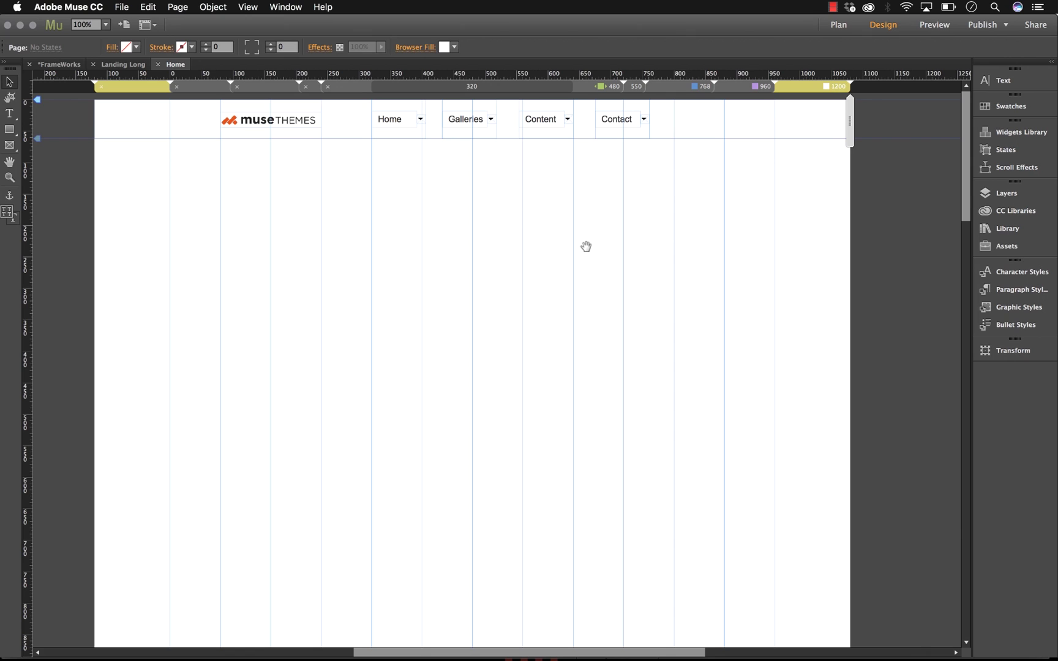
{"action": "left_click", "coordinate": [130, 65]}
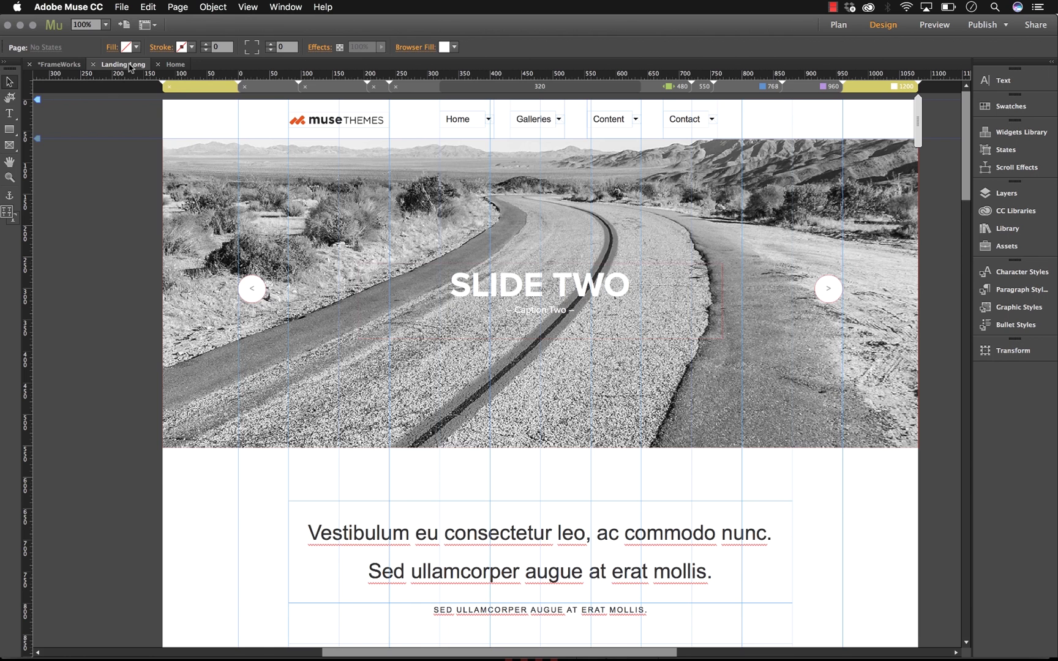
{"action": "left_click", "coordinate": [56, 65]}
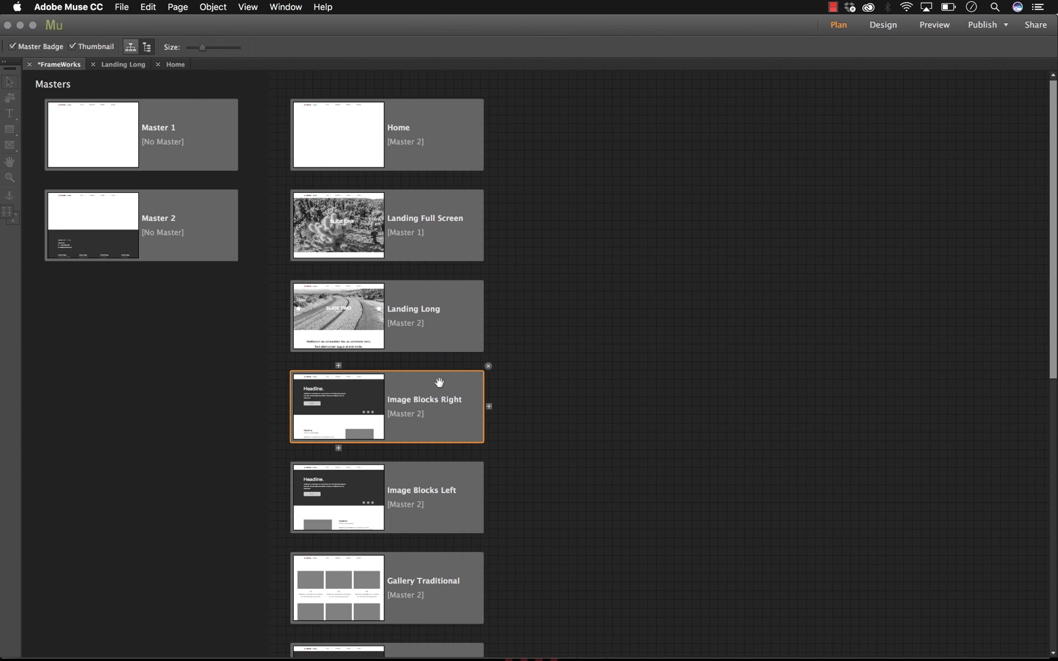
Step: Copy the dark hero section from Image Blocks Right and Paste in Place on Home
{"action": "double_click", "coordinate": [416, 385]}
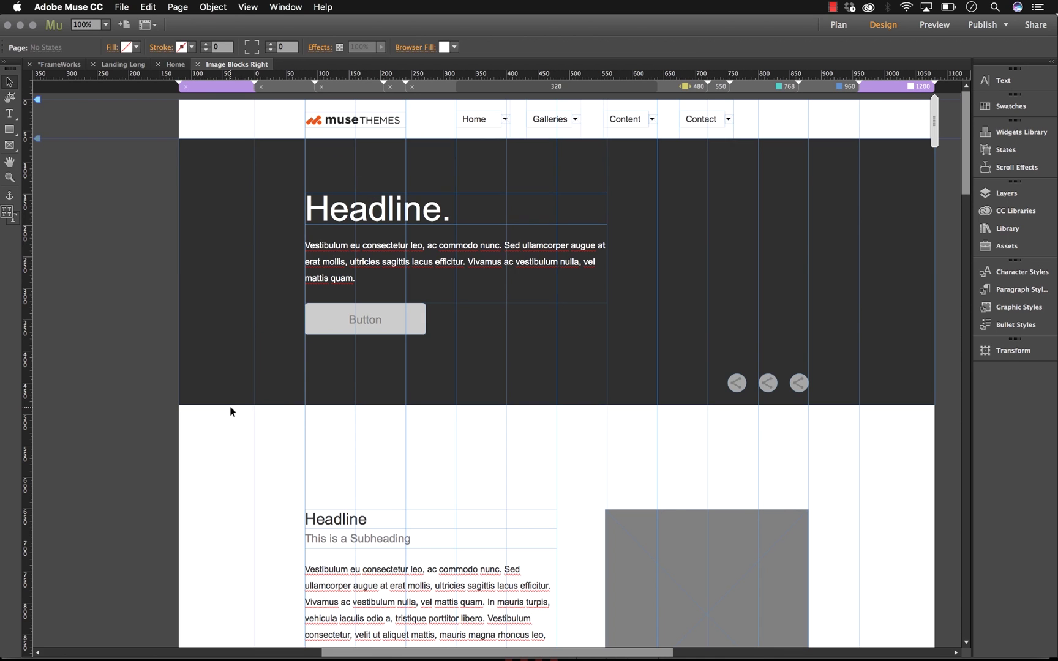
{"action": "left_click_drag", "start_coordinate": [230, 405], "coordinate": [880, 163]}
{"action": "right_click", "coordinate": [880, 163]}
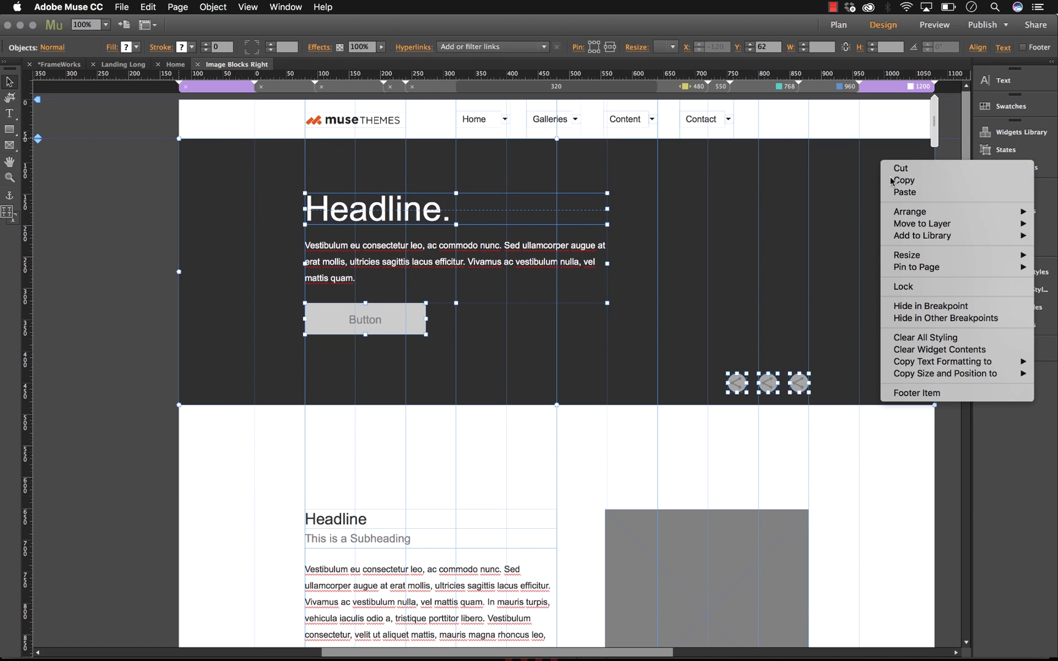
{"action": "left_click", "coordinate": [900, 180]}
{"action": "left_click", "coordinate": [175, 64]}
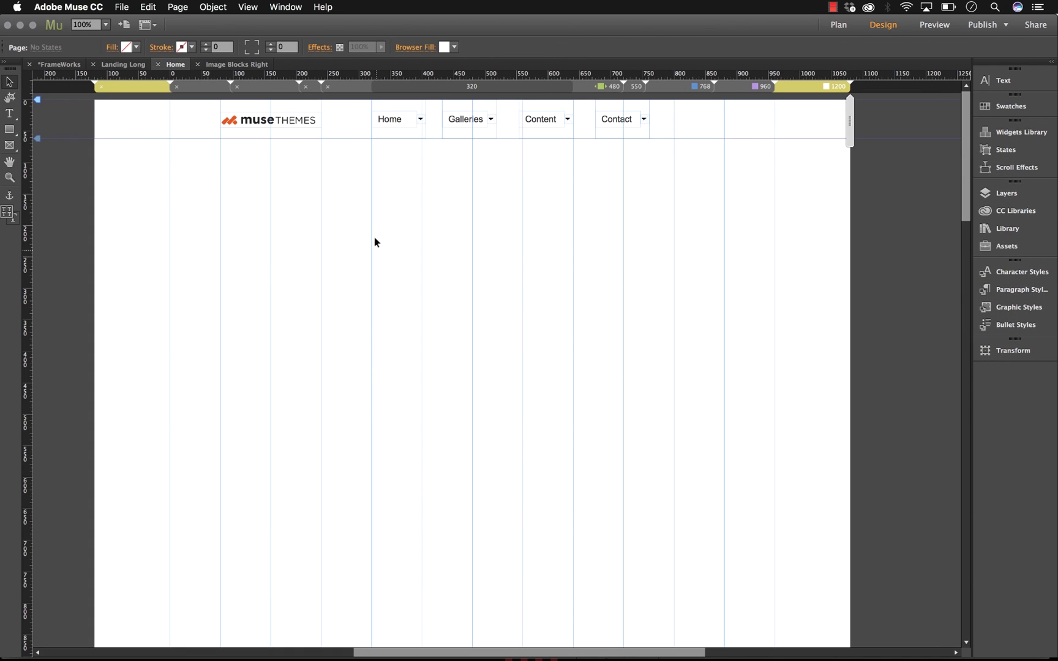
{"action": "right_click", "coordinate": [364, 209]}
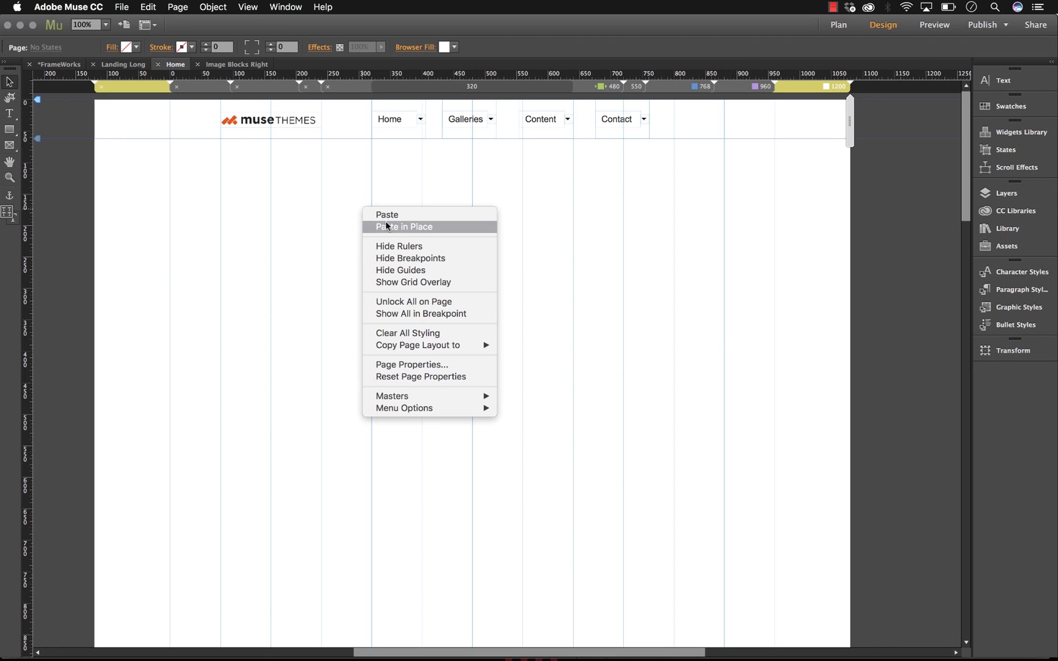
{"action": "left_click", "coordinate": [385, 227]}
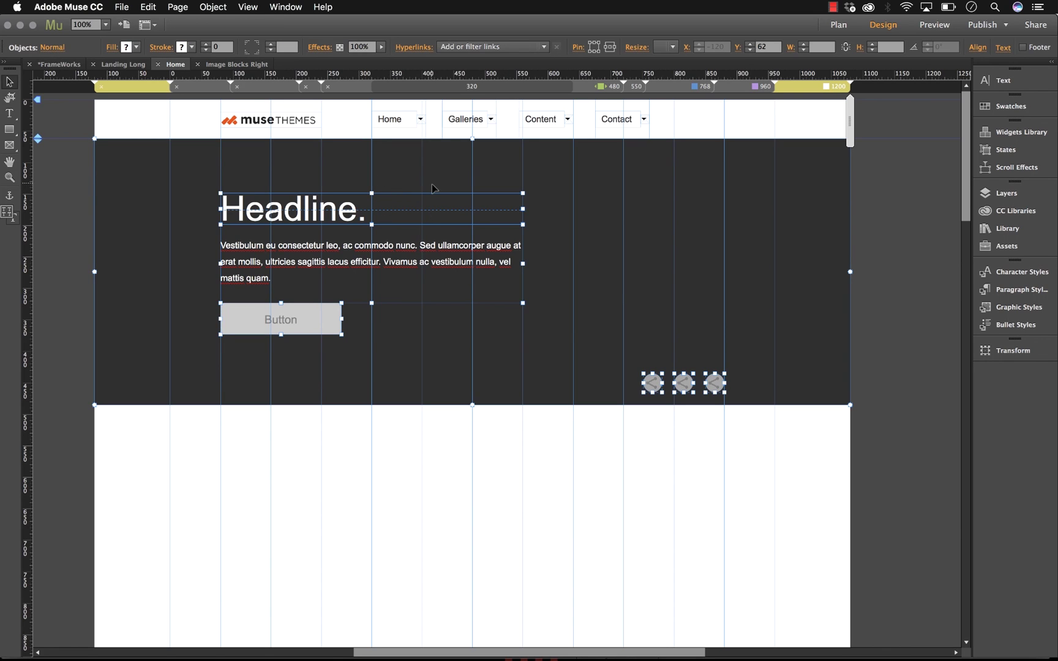
Step: Check Home's pasted hero at the 960, 768 and 1200 breakpoints, then revisit Image Blocks Right
{"action": "left_click", "coordinate": [670, 477]}
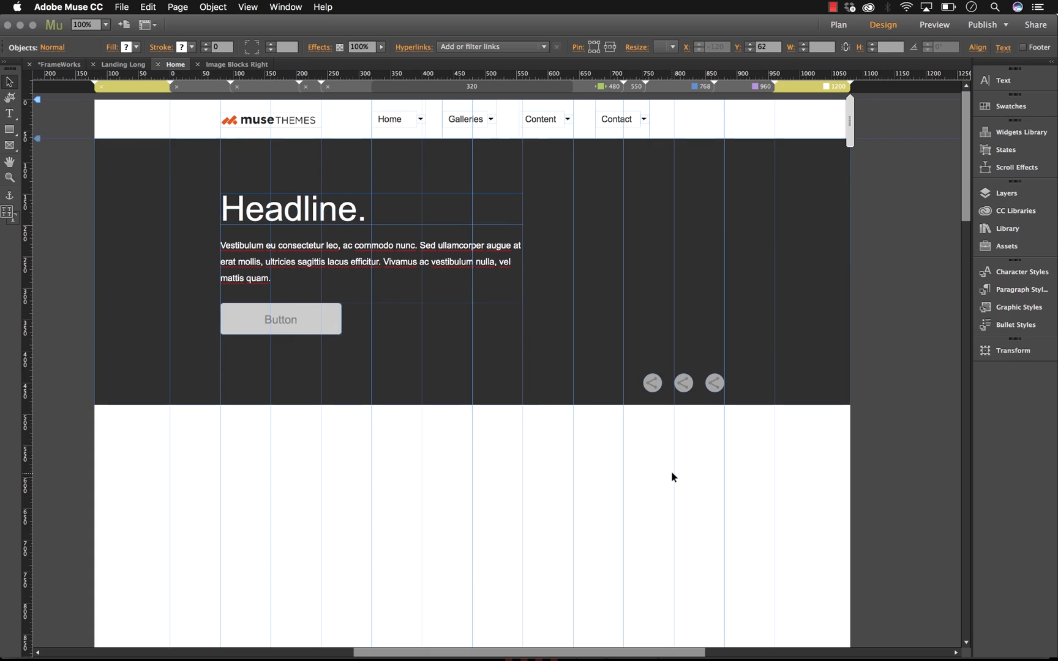
{"action": "left_click", "coordinate": [741, 90]}
{"action": "left_click", "coordinate": [670, 89]}
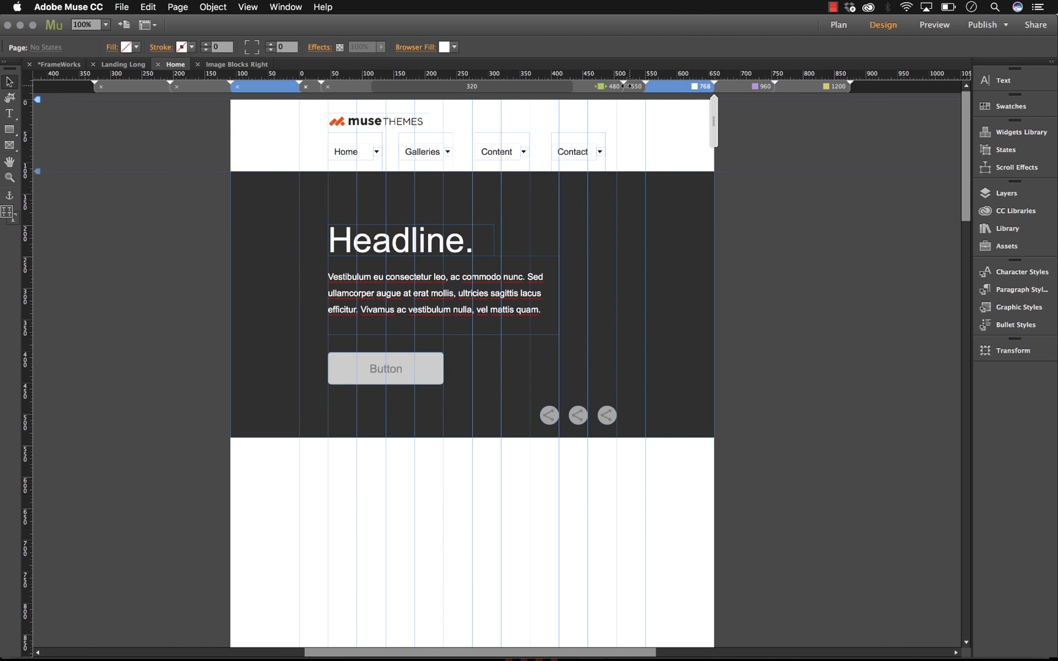
{"action": "left_click", "coordinate": [814, 90]}
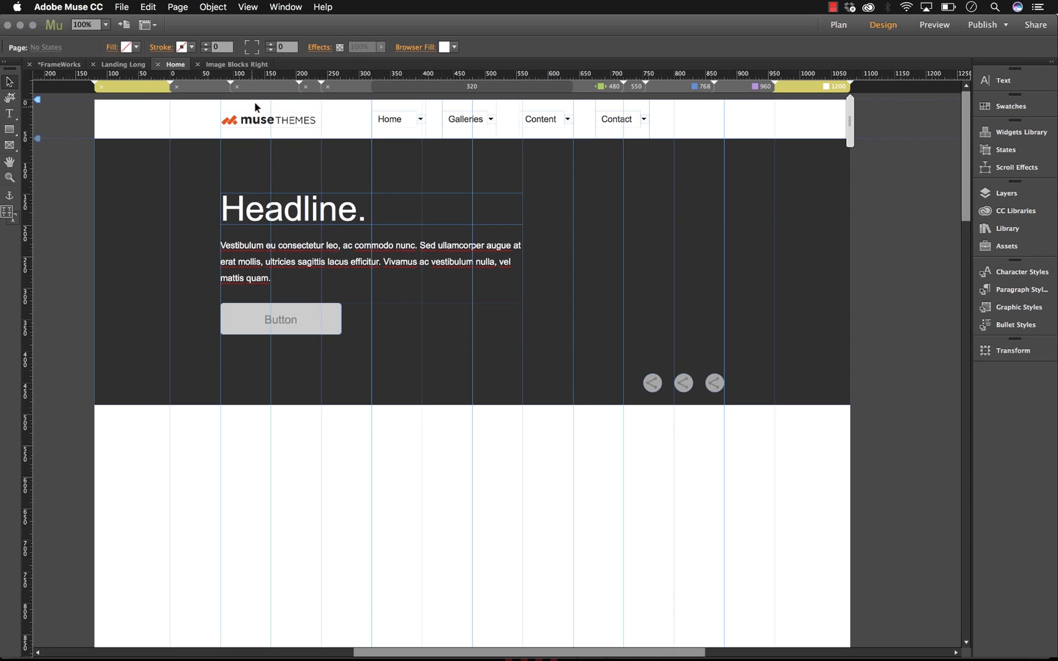
{"action": "left_click", "coordinate": [236, 64]}
{"action": "scroll", "coordinate": [603, 314], "scroll_direction": "down", "scroll_amount": 1}
{"action": "scroll", "coordinate": [604, 318], "scroll_direction": "down", "scroll_amount": 5}
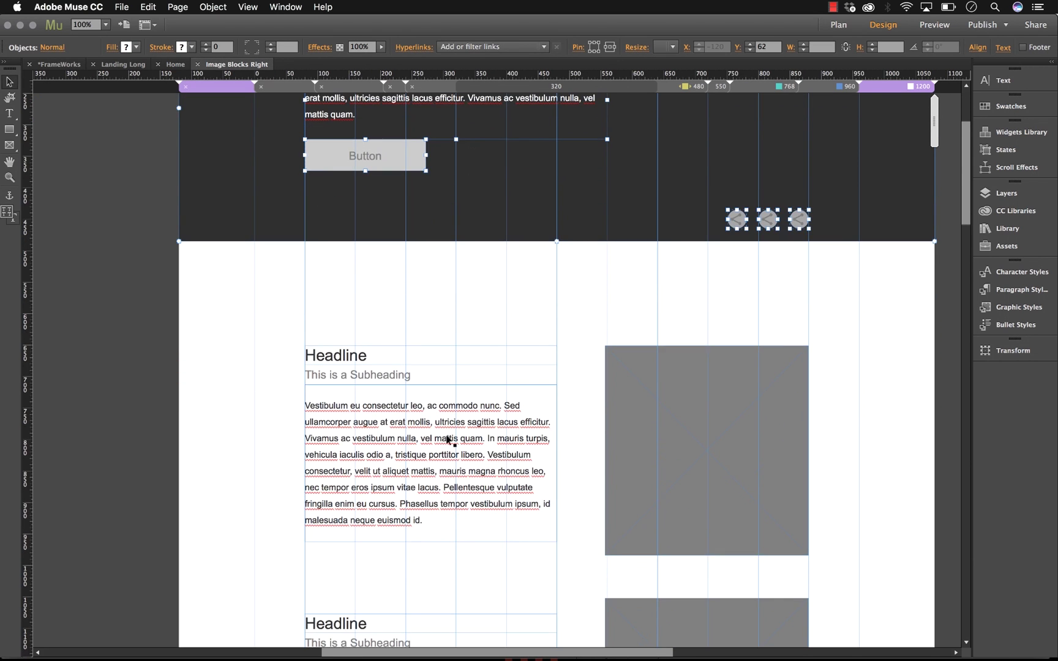
Step: On Landing Long, marquee-select the intro text block and three image-and-title cards and copy them
{"action": "left_click", "coordinate": [120, 66]}
{"action": "scroll", "coordinate": [666, 285], "scroll_direction": "down", "scroll_amount": 4}
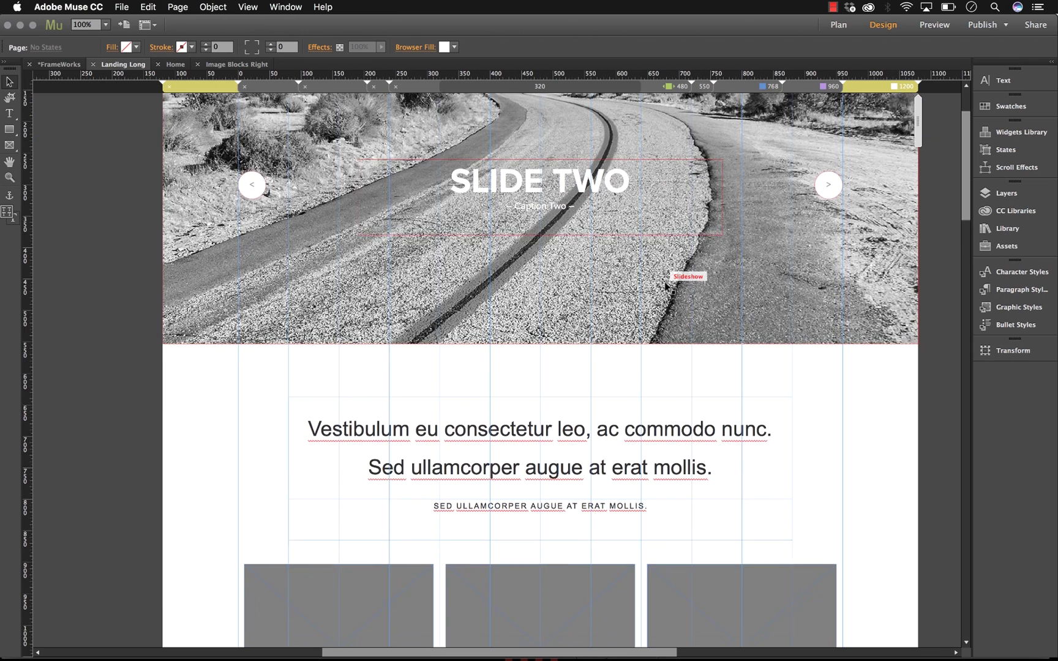
{"action": "scroll", "coordinate": [665, 284], "scroll_direction": "down", "scroll_amount": 7}
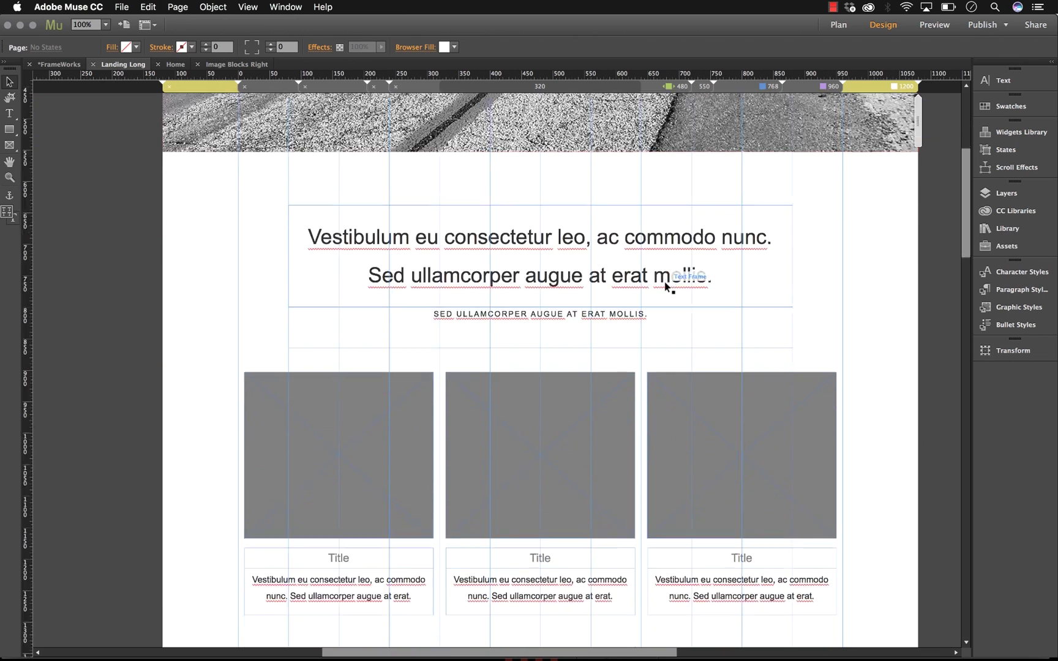
{"action": "scroll", "coordinate": [666, 286], "scroll_direction": "down", "scroll_amount": 1}
{"action": "left_click_drag", "start_coordinate": [845, 192], "coordinate": [281, 595]}
{"action": "right_click", "coordinate": [350, 461]}
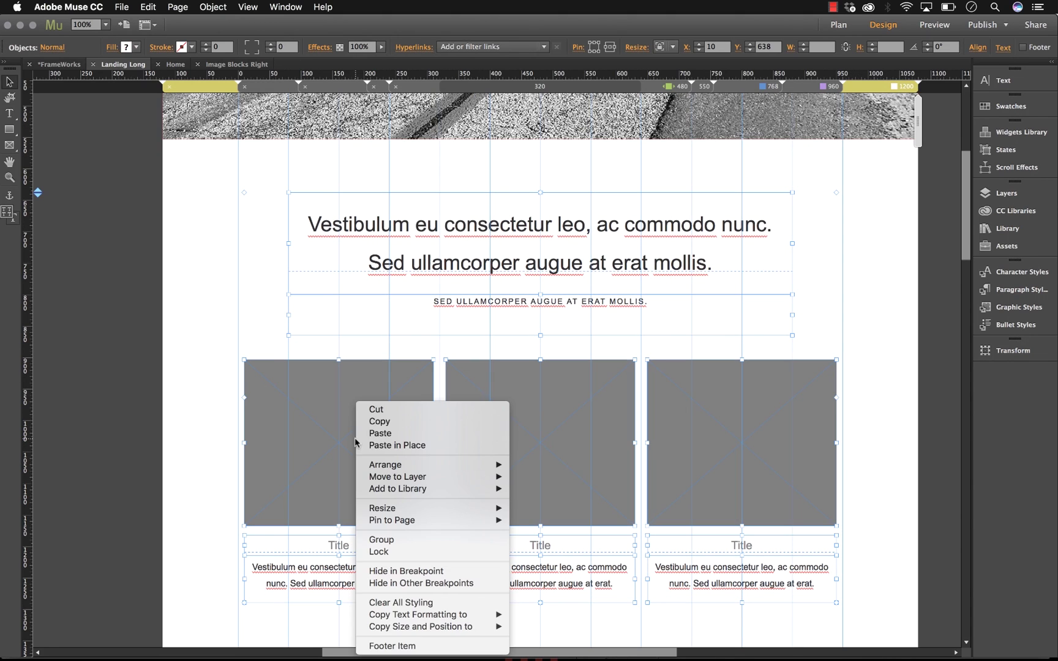
{"action": "left_click", "coordinate": [381, 422]}
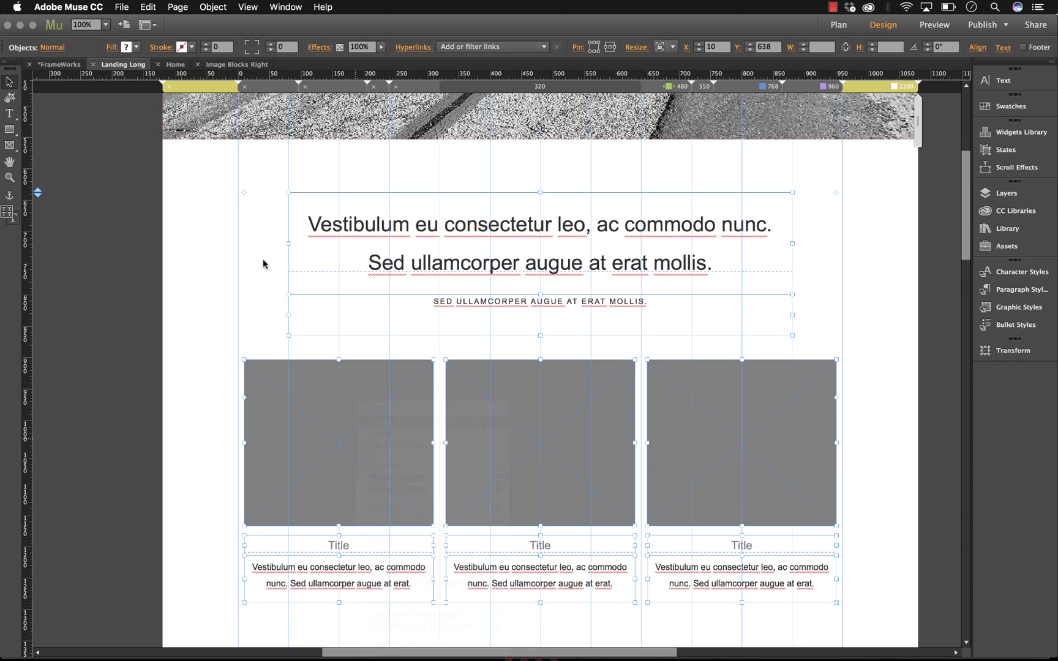
Step: Paste the intro text block and three cards below the hero on the Home page
{"action": "left_click", "coordinate": [179, 65]}
{"action": "scroll", "coordinate": [370, 444], "scroll_direction": "down", "scroll_amount": 3}
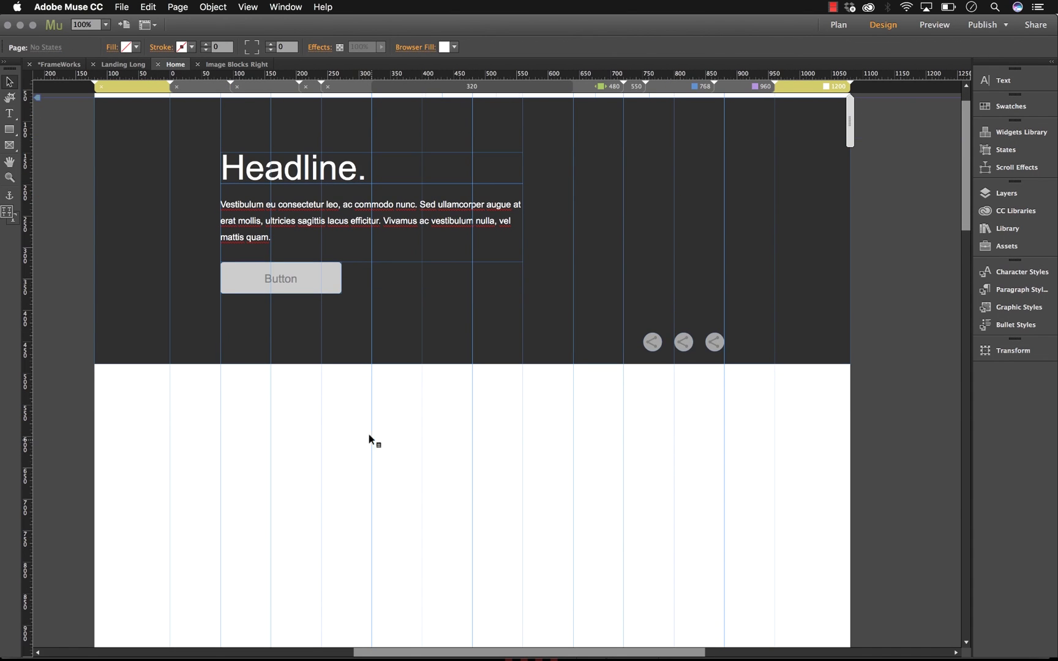
{"action": "right_click", "coordinate": [365, 430]}
{"action": "left_click", "coordinate": [376, 426]}
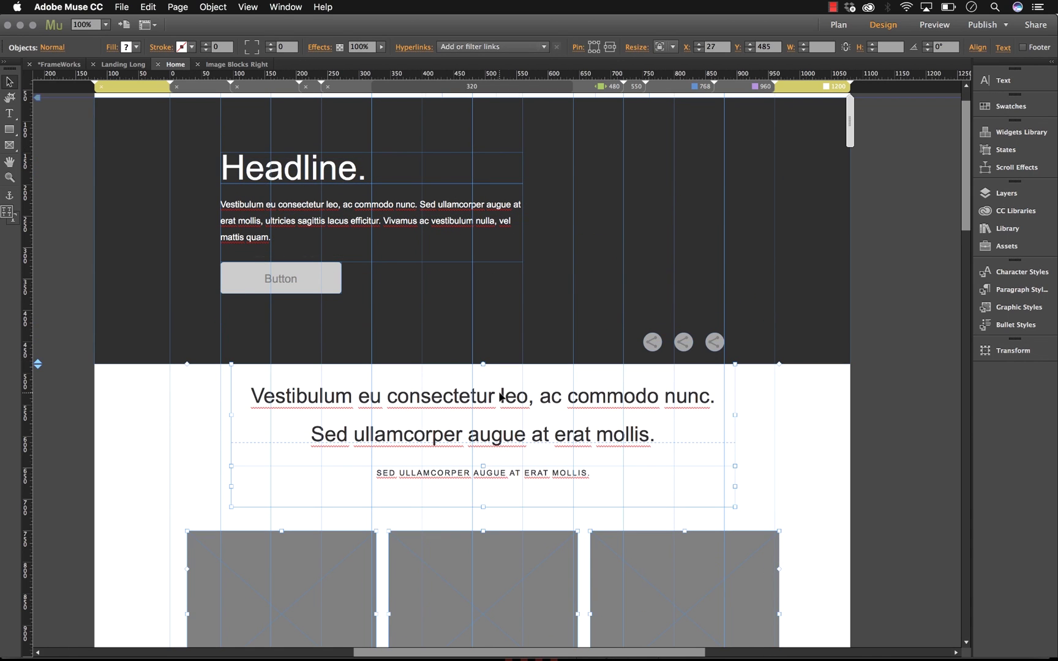
{"action": "left_click_drag", "start_coordinate": [497, 401], "coordinate": [488, 446]}
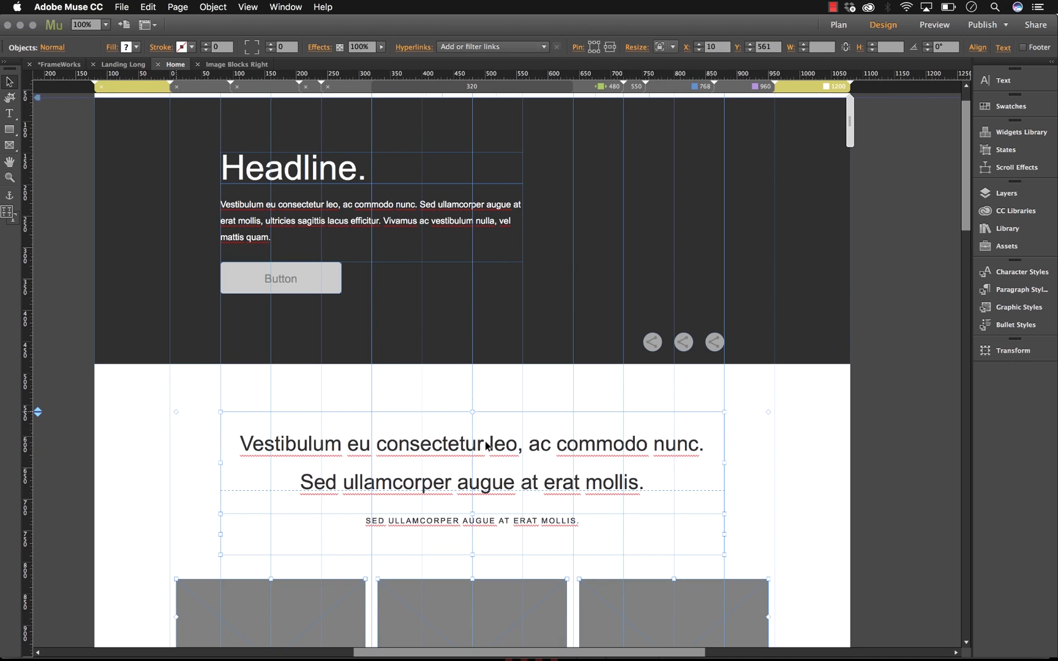
Step: Reposition the intro text block for the 960 and 768 breakpoint layouts
{"action": "left_click", "coordinate": [765, 86]}
{"action": "scroll", "coordinate": [545, 287], "scroll_direction": "down", "scroll_amount": 3}
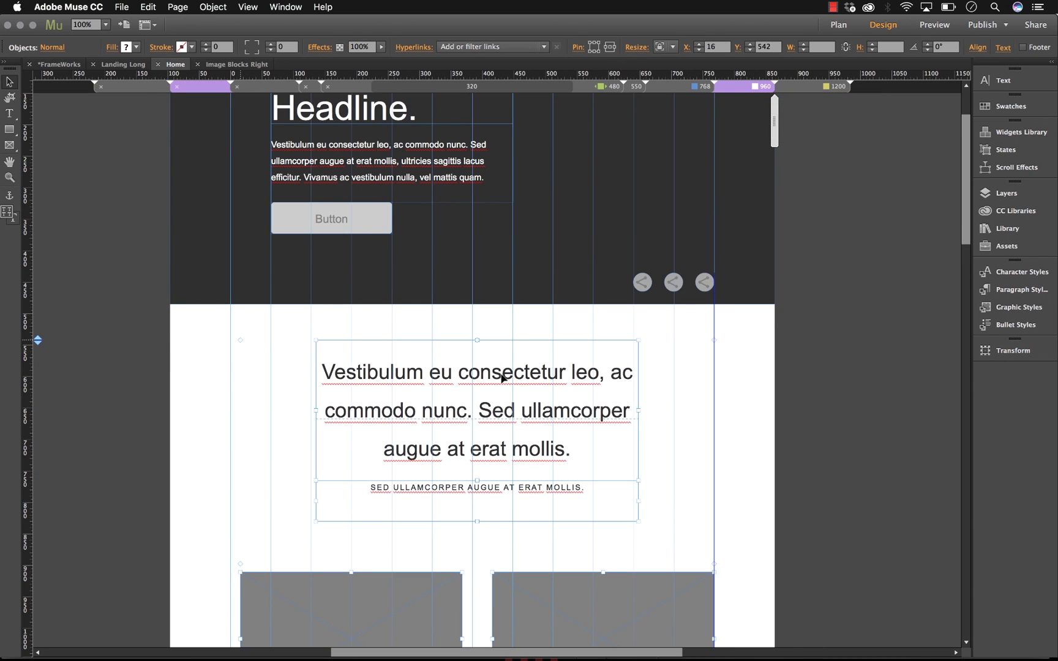
{"action": "left_click_drag", "start_coordinate": [498, 379], "coordinate": [494, 389]}
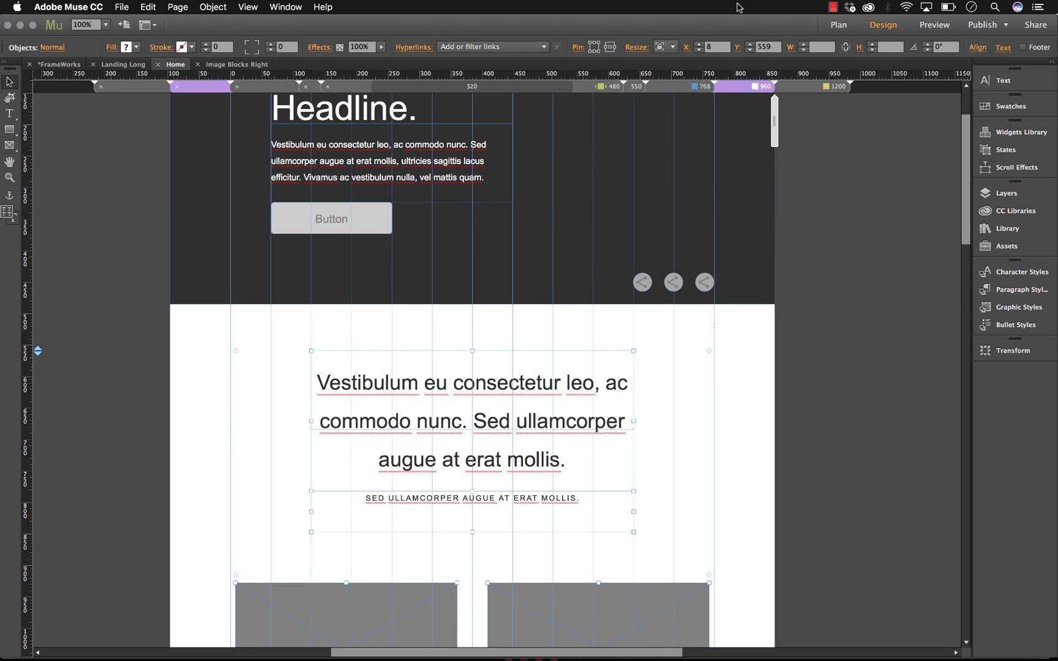
{"action": "left_click", "coordinate": [691, 91]}
{"action": "left_click_drag", "start_coordinate": [484, 494], "coordinate": [478, 427]}
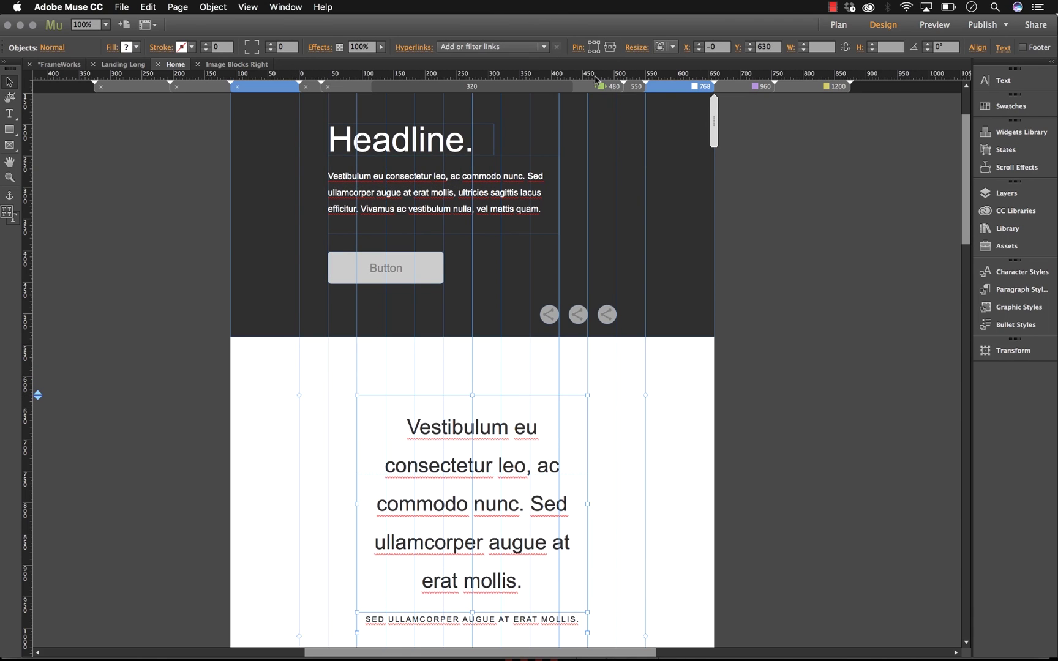
Step: Centre the intro text box at the 550 and 480 breakpoints, then return to 1200
{"action": "left_click", "coordinate": [640, 89]}
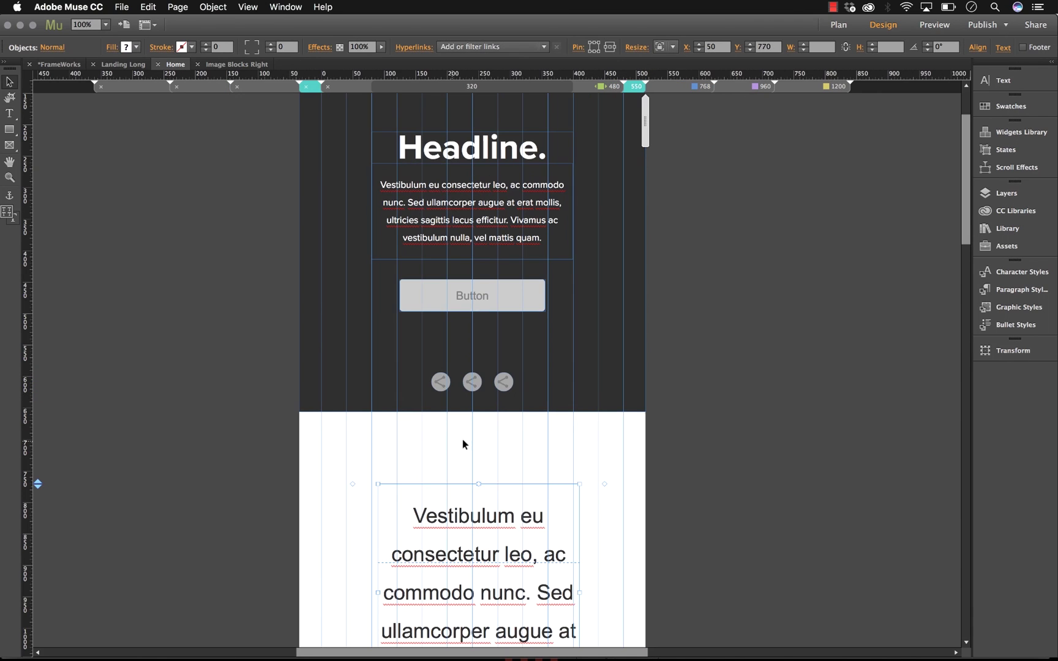
{"action": "left_click_drag", "start_coordinate": [489, 521], "coordinate": [484, 498]}
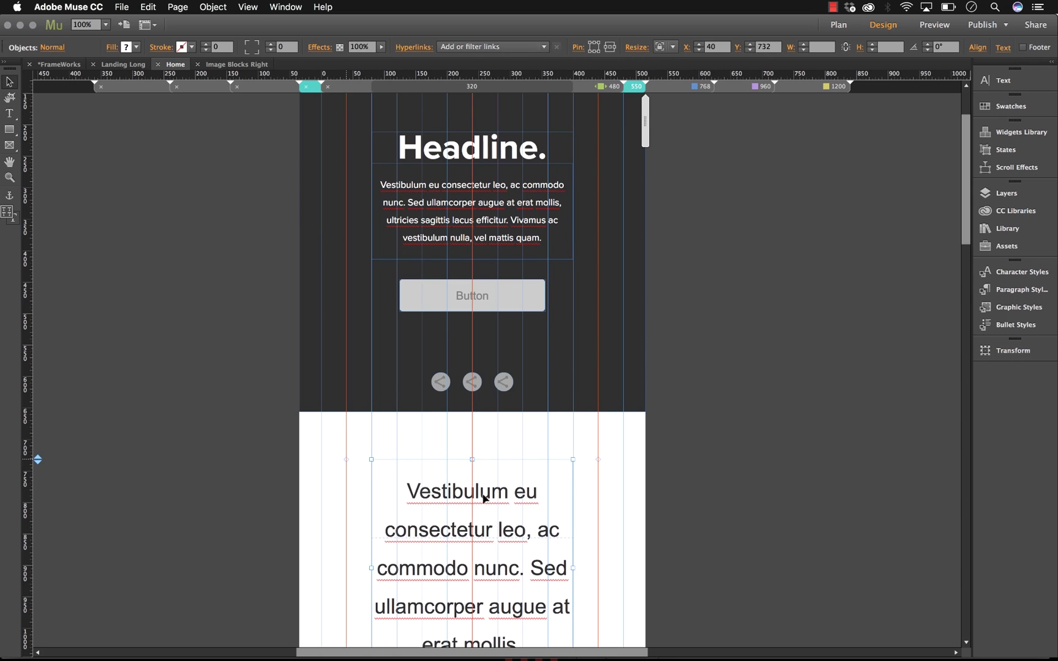
{"action": "left_click", "coordinate": [593, 86]}
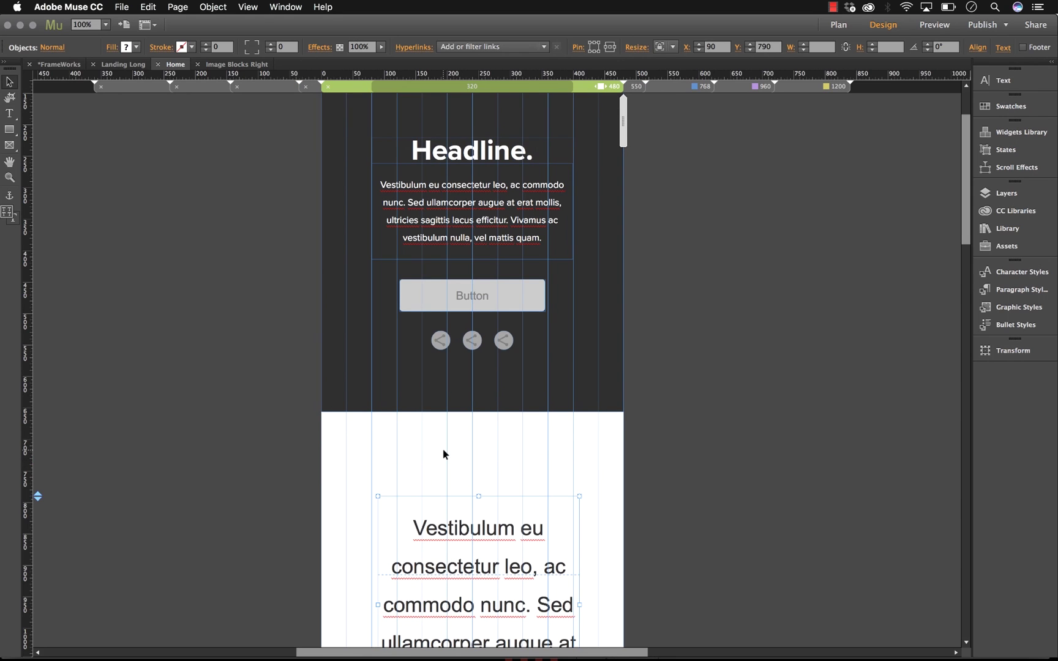
{"action": "left_click_drag", "start_coordinate": [483, 534], "coordinate": [473, 499]}
{"action": "left_click", "coordinate": [802, 87]}
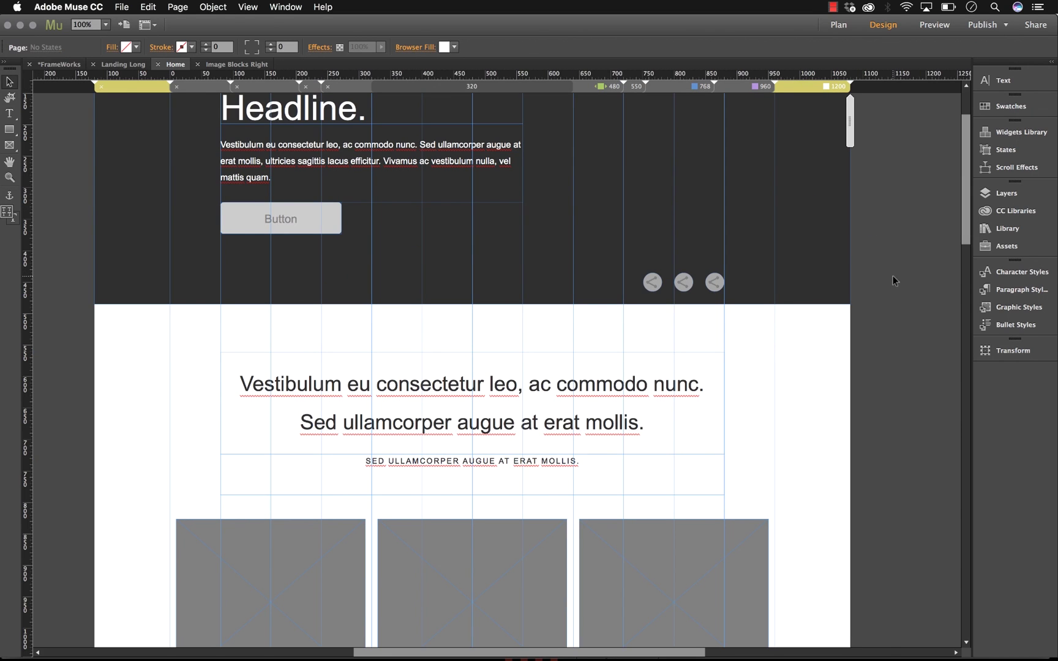
Step: Preview Home in Chrome, narrowing the window to check reflow, then return to Muse
{"action": "left_click", "coordinate": [122, 6]}
{"action": "left_click", "coordinate": [207, 208]}
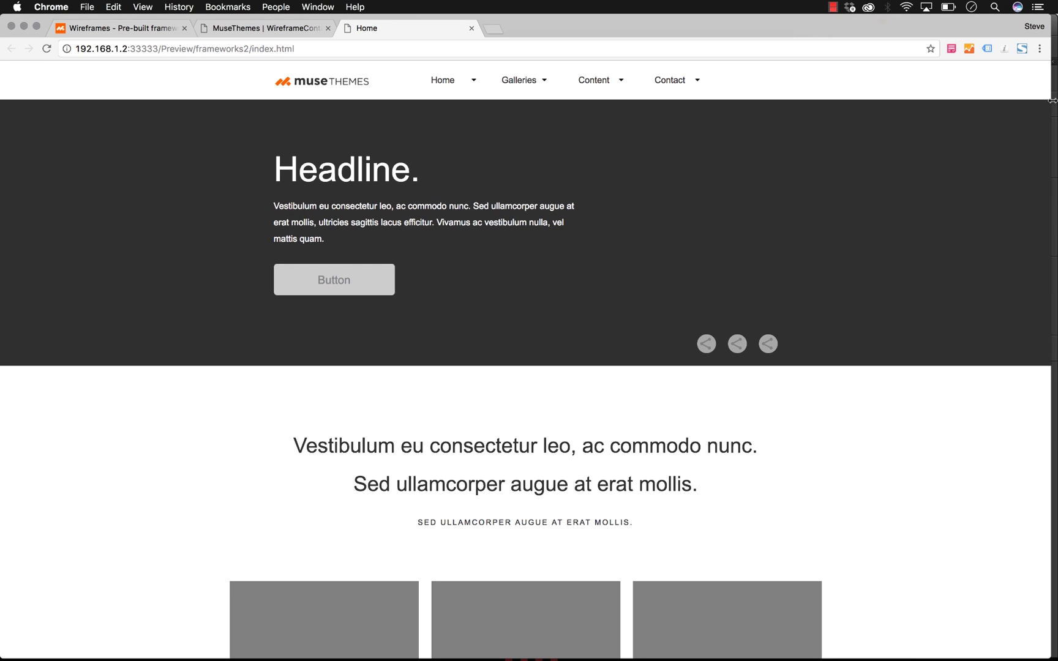
{"action": "left_click_drag", "start_coordinate": [1041, 99], "coordinate": [1057, 186]}
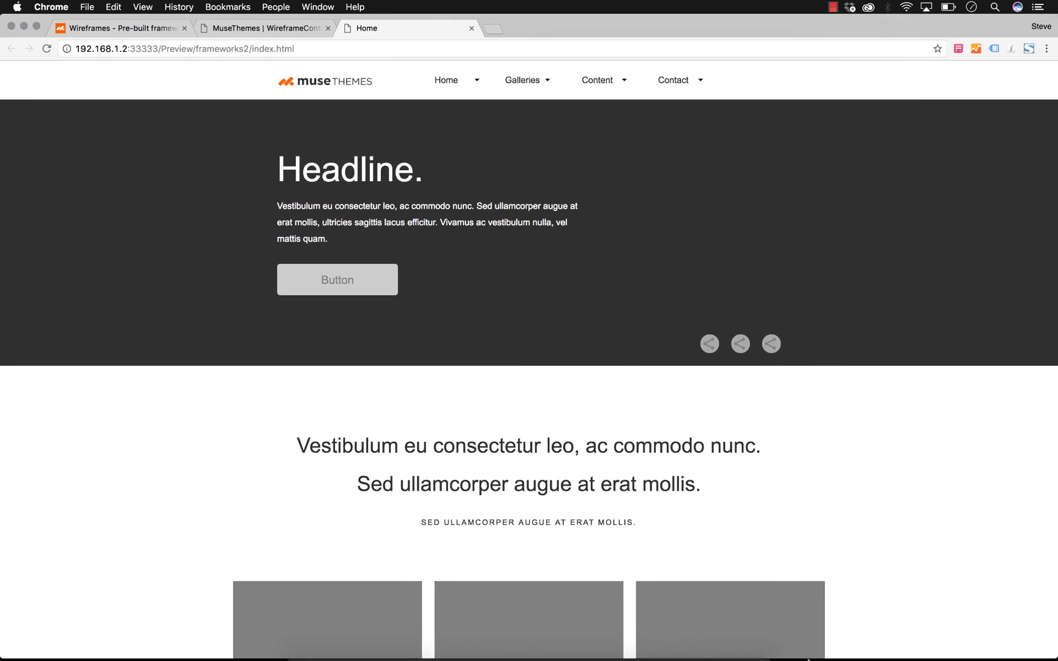
{"action": "scroll", "coordinate": [786, 529], "scroll_direction": "down", "scroll_amount": 5}
{"action": "mouse_move", "coordinate": [419, 653]}
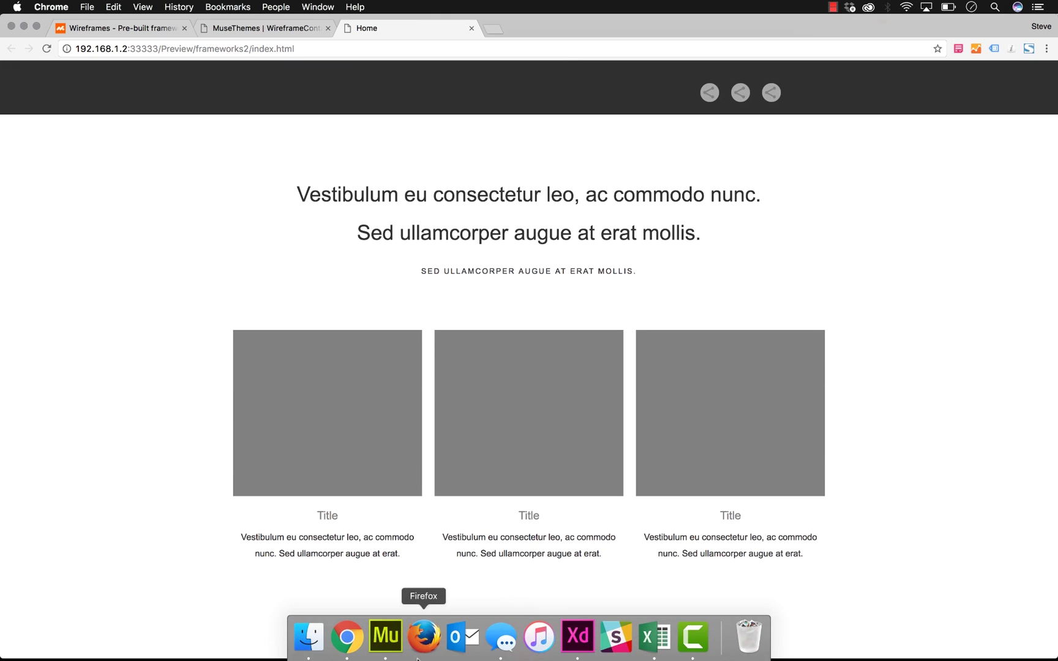
{"action": "left_click", "coordinate": [386, 649]}
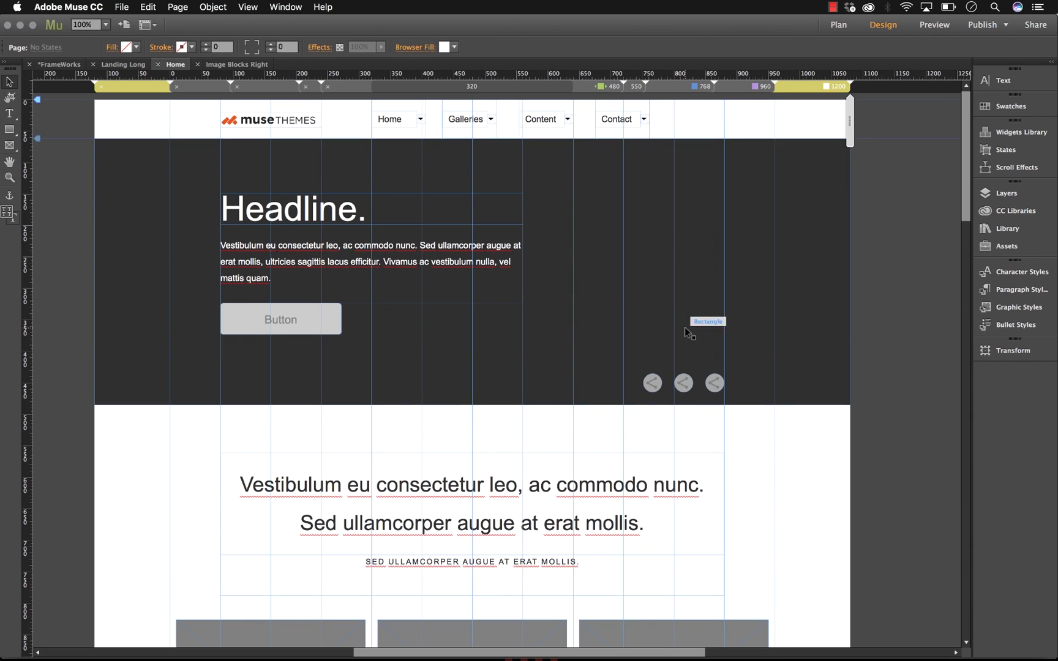
{"action": "double_click", "coordinate": [366, 208]}
{"action": "left_click_drag", "start_coordinate": [366, 209], "coordinate": [217, 215]}
{"action": "left_click", "coordinate": [9, 80]}
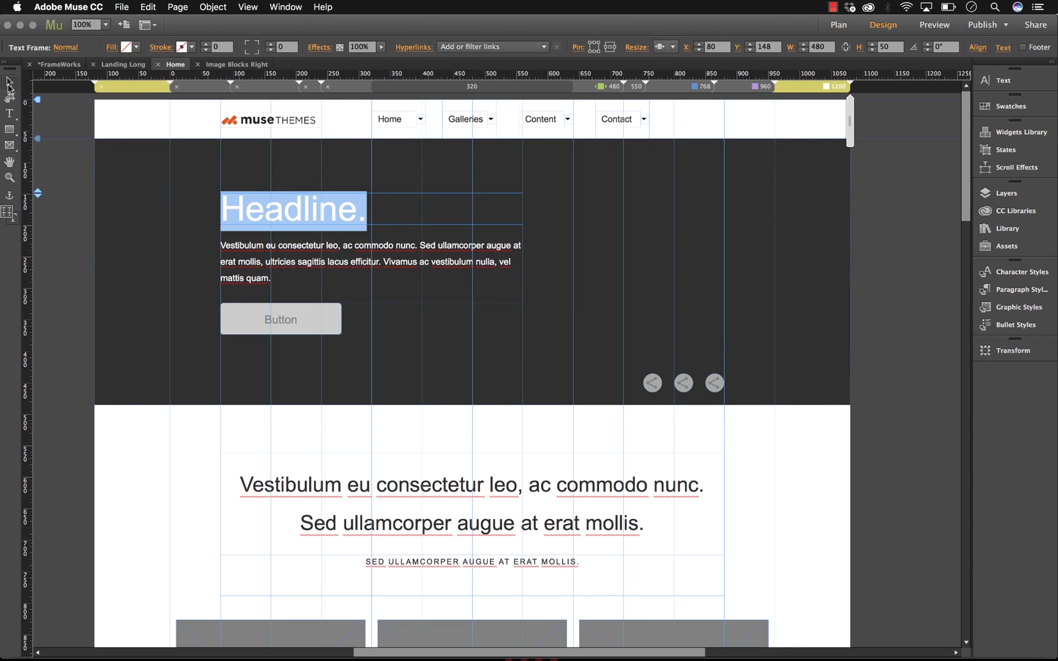
{"action": "scroll", "coordinate": [419, 430], "scroll_direction": "down", "scroll_amount": 5}
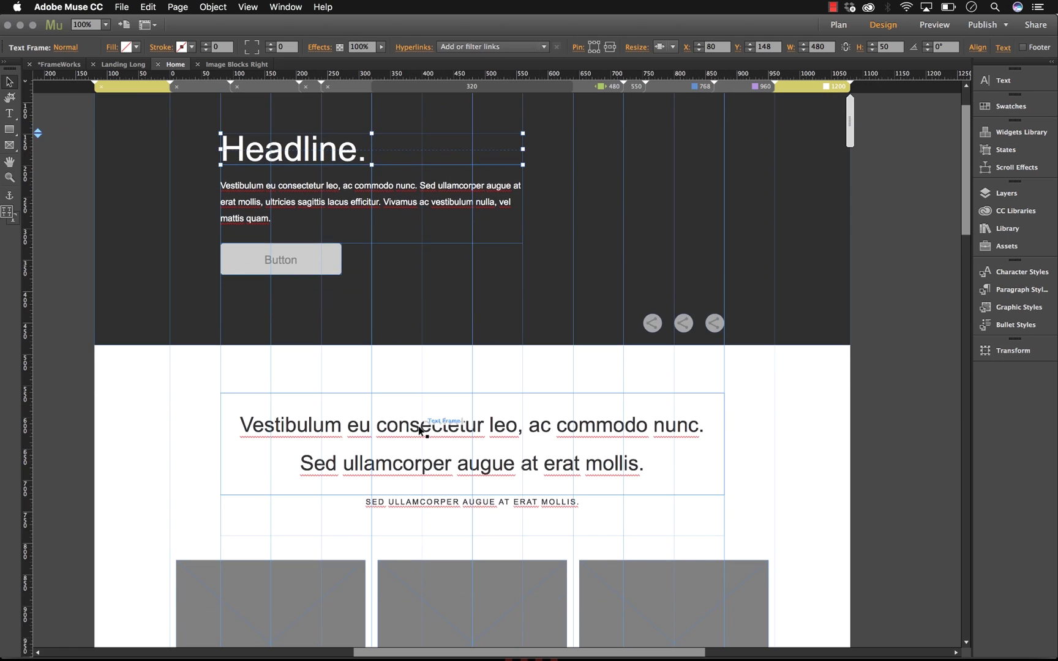
{"action": "scroll", "coordinate": [419, 431], "scroll_direction": "down", "scroll_amount": 1}
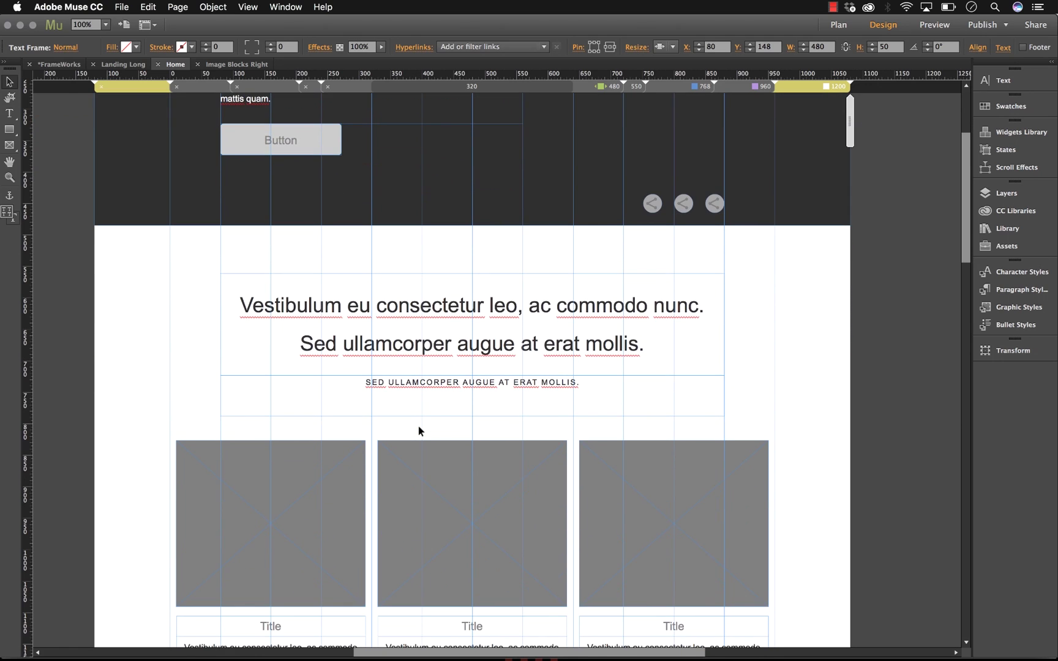
{"action": "scroll", "coordinate": [419, 431], "scroll_direction": "down", "scroll_amount": 1}
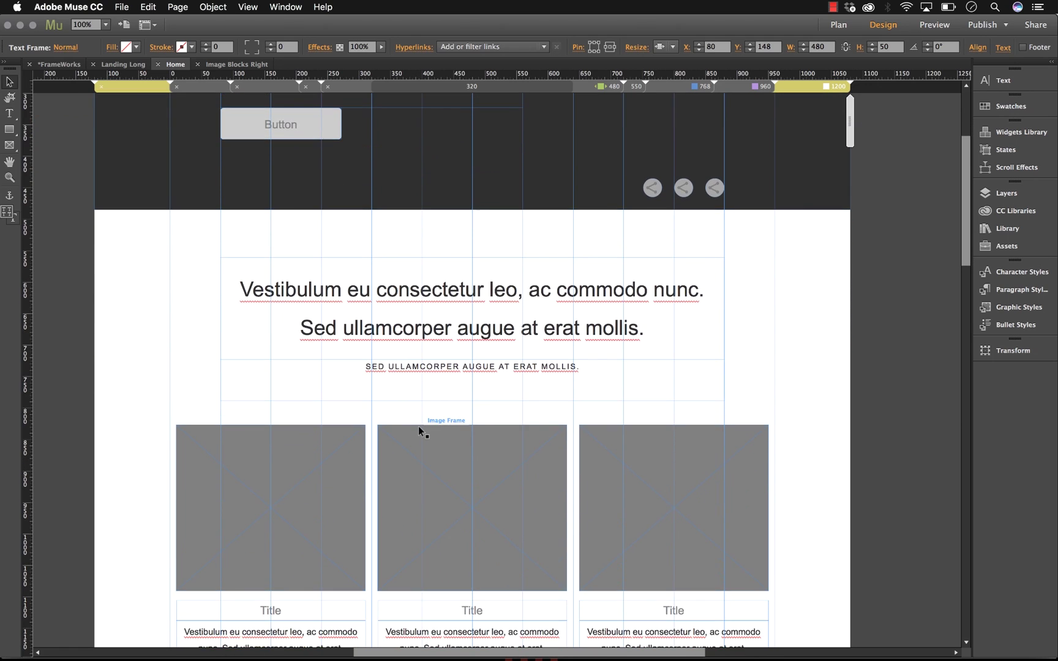
Step: Preview the demo folder images and place the home1 stool photo into the first frame
{"action": "scroll", "coordinate": [418, 426], "scroll_direction": "down", "scroll_amount": 2}
{"action": "left_click", "coordinate": [332, 402]}
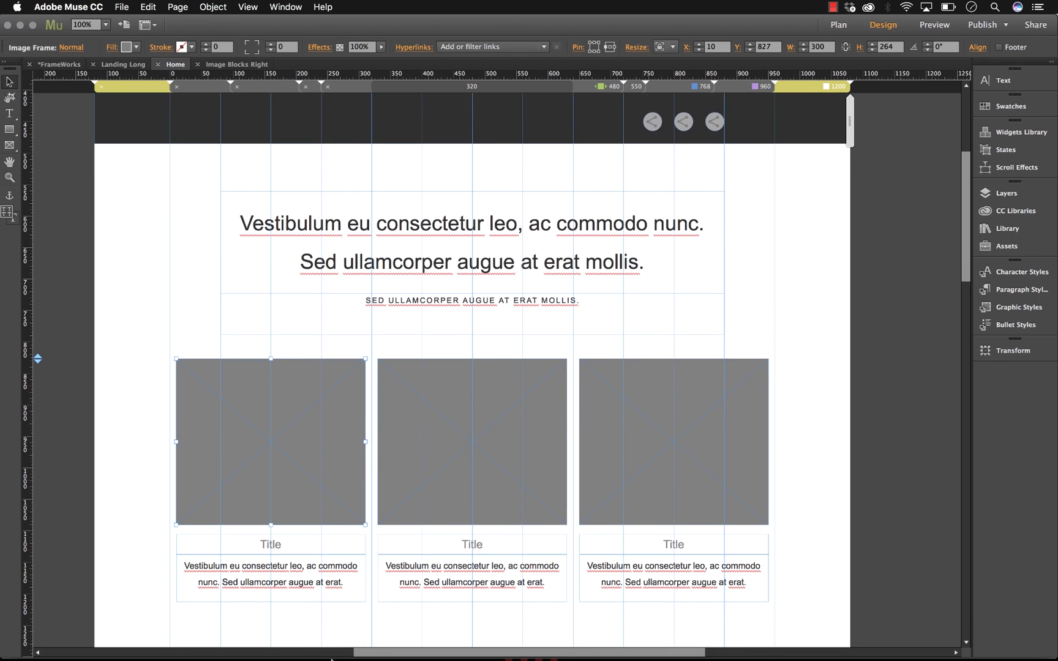
{"action": "left_click", "coordinate": [314, 634]}
{"action": "left_click_drag", "start_coordinate": [425, 66], "coordinate": [720, 75]}
{"action": "left_click", "coordinate": [625, 115]}
{"action": "left_click", "coordinate": [729, 138]}
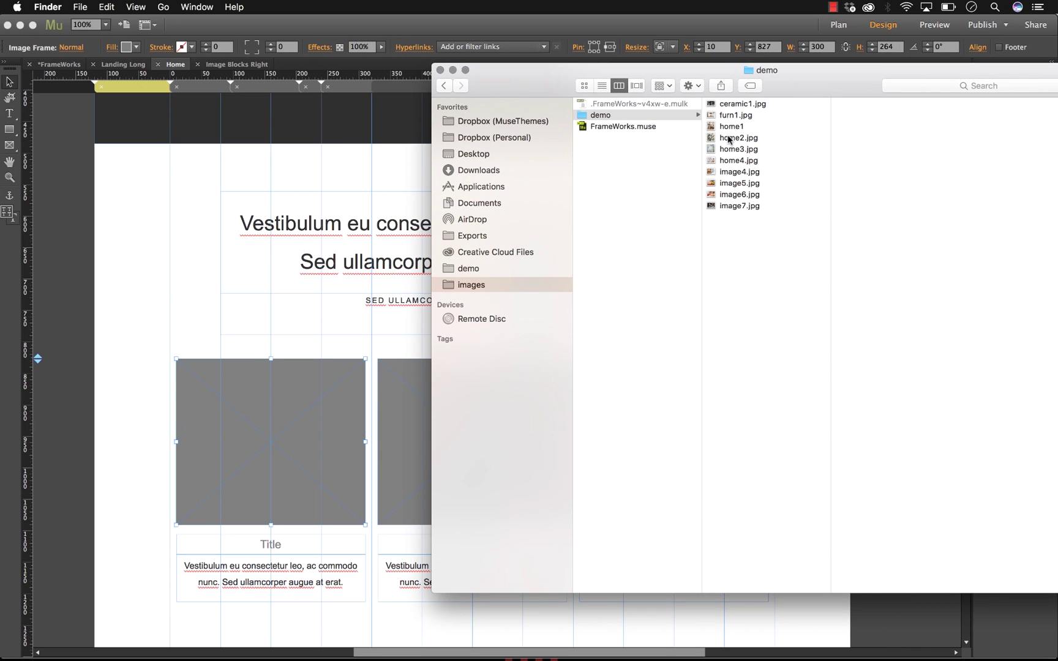
{"action": "key", "text": "space"}
{"action": "key", "text": "Down"}
{"action": "key", "text": "Up"}
{"action": "key", "text": "Up"}
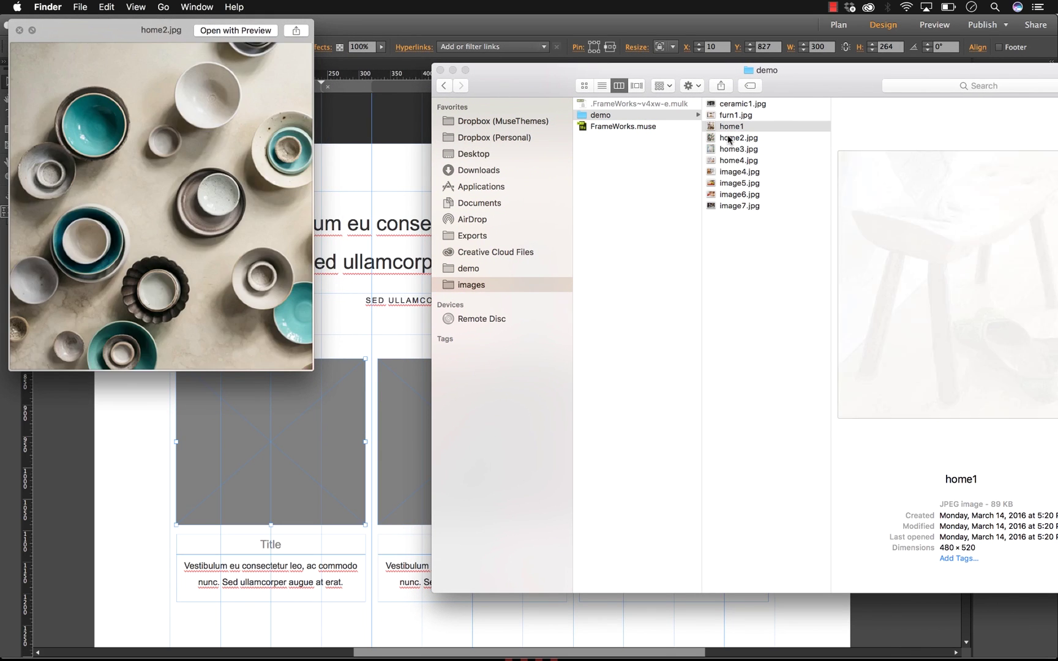
{"action": "key", "text": "space"}
{"action": "left_click_drag", "start_coordinate": [729, 127], "coordinate": [278, 405]}
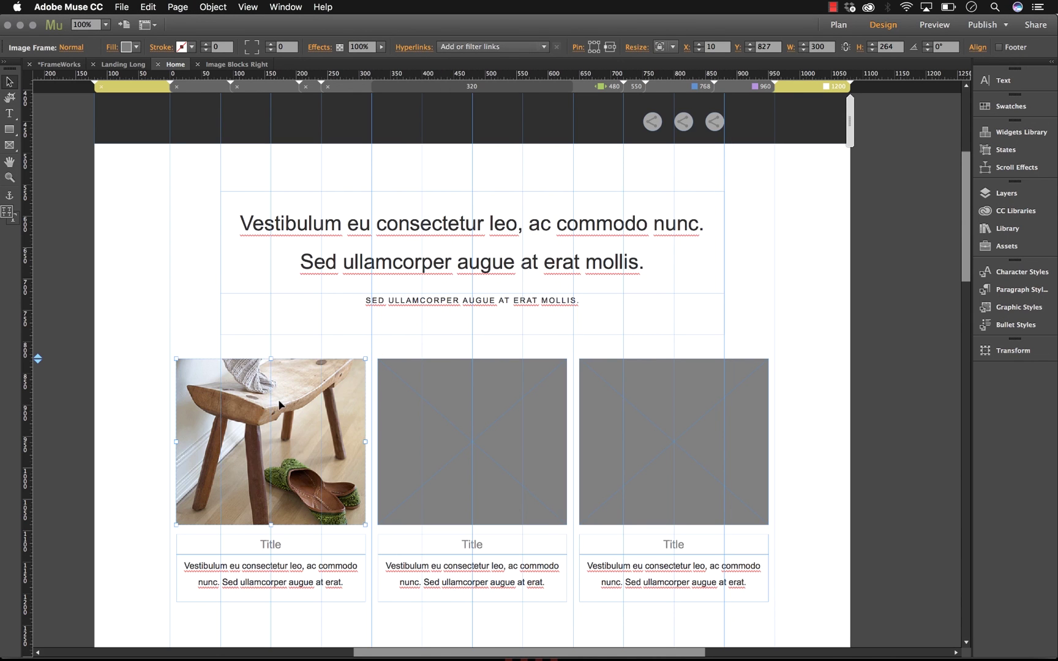
Step: Place the home2 ceramic bowls photo into the second image frame
{"action": "left_click", "coordinate": [309, 636]}
{"action": "left_click_drag", "start_coordinate": [738, 138], "coordinate": [414, 399]}
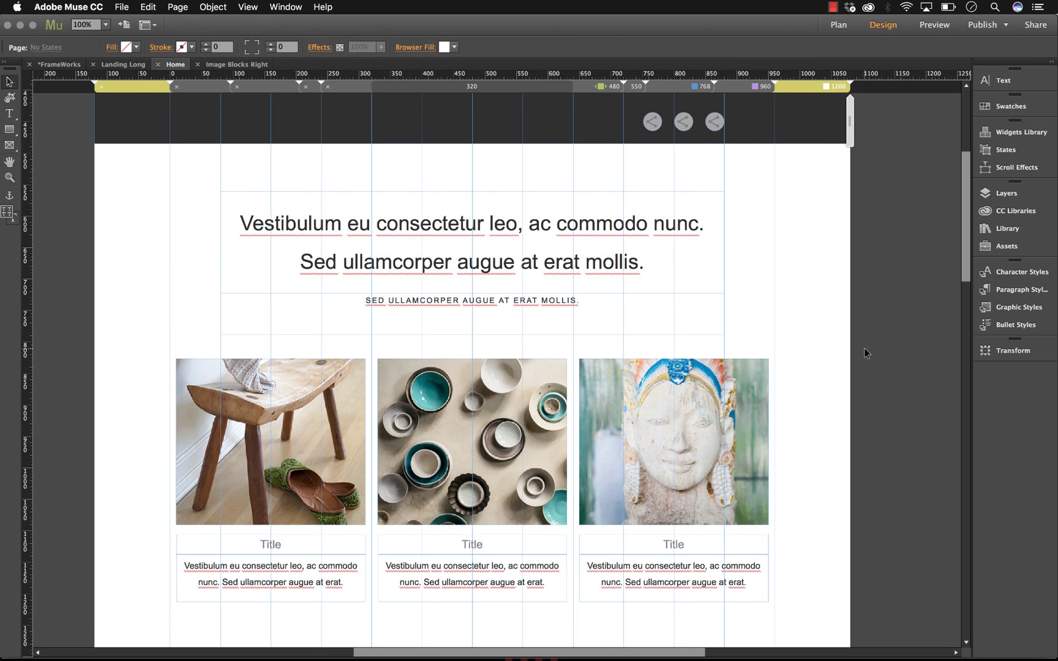
{"action": "scroll", "coordinate": [863, 352], "scroll_direction": "up", "scroll_amount": 5}
Step: Fill the hero rectangle with image7.jpg, with fitting set to Scale to Fill
{"action": "left_click", "coordinate": [370, 164]}
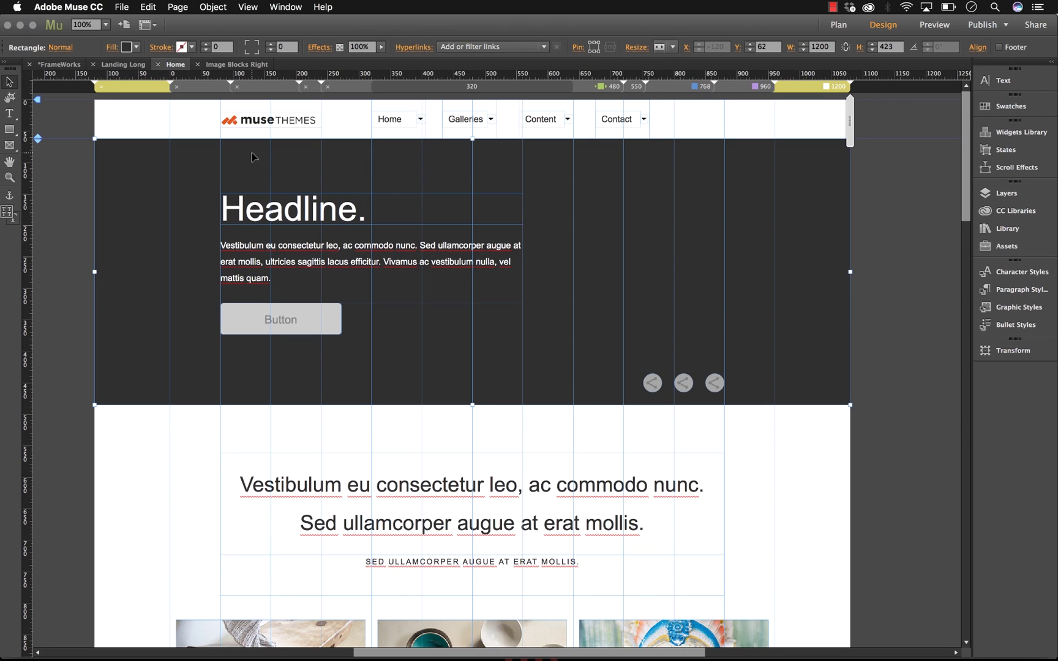
{"action": "left_click", "coordinate": [111, 48]}
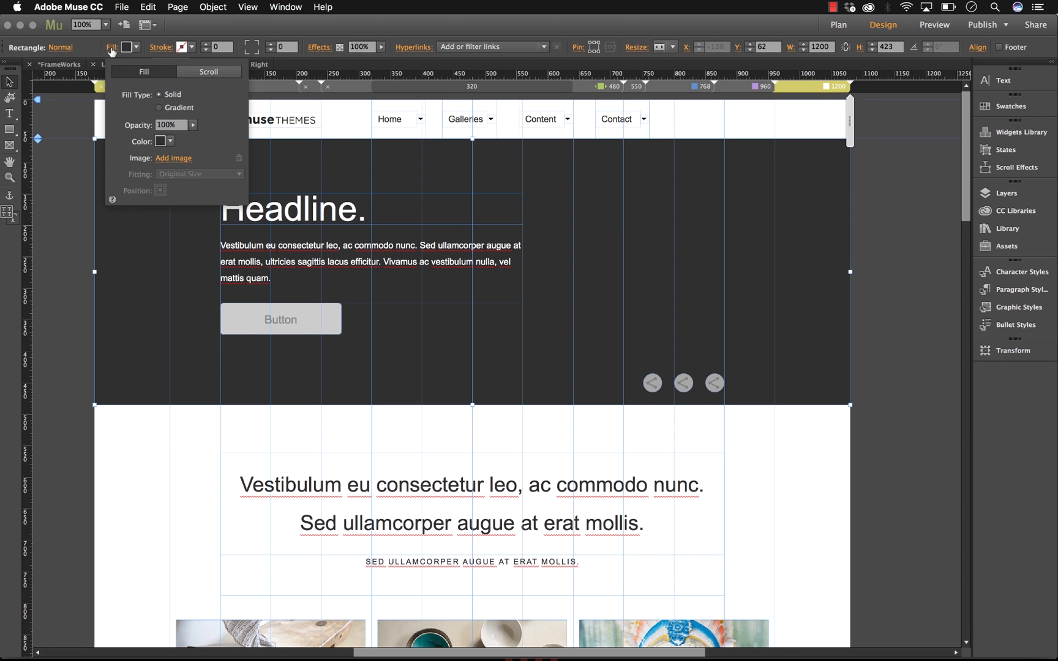
{"action": "left_click", "coordinate": [174, 160]}
{"action": "left_click", "coordinate": [411, 153]}
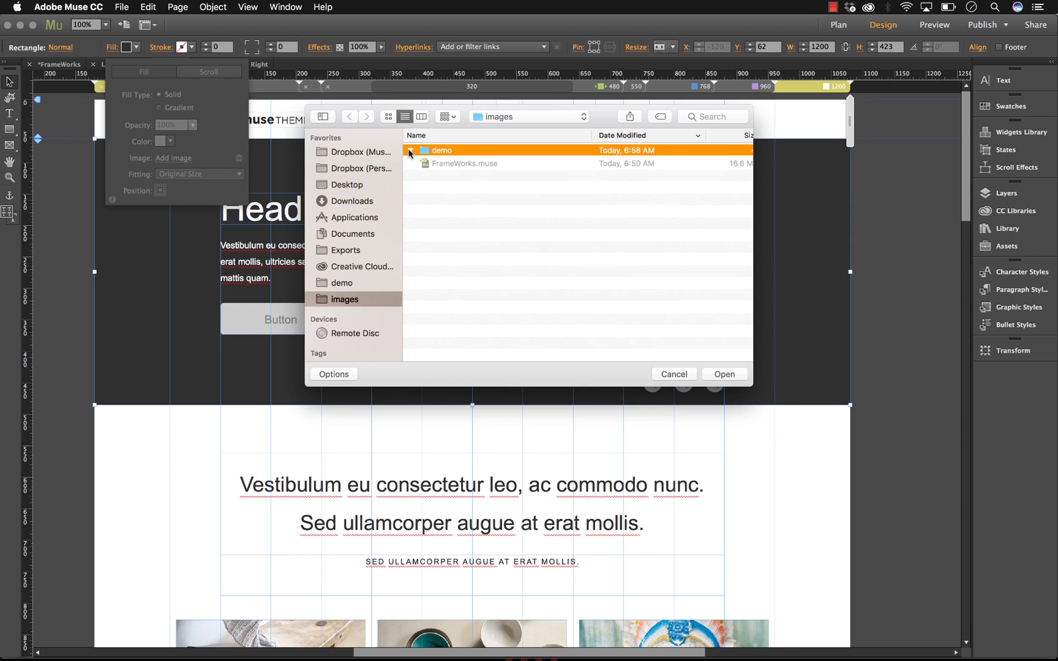
{"action": "left_click", "coordinate": [454, 259]}
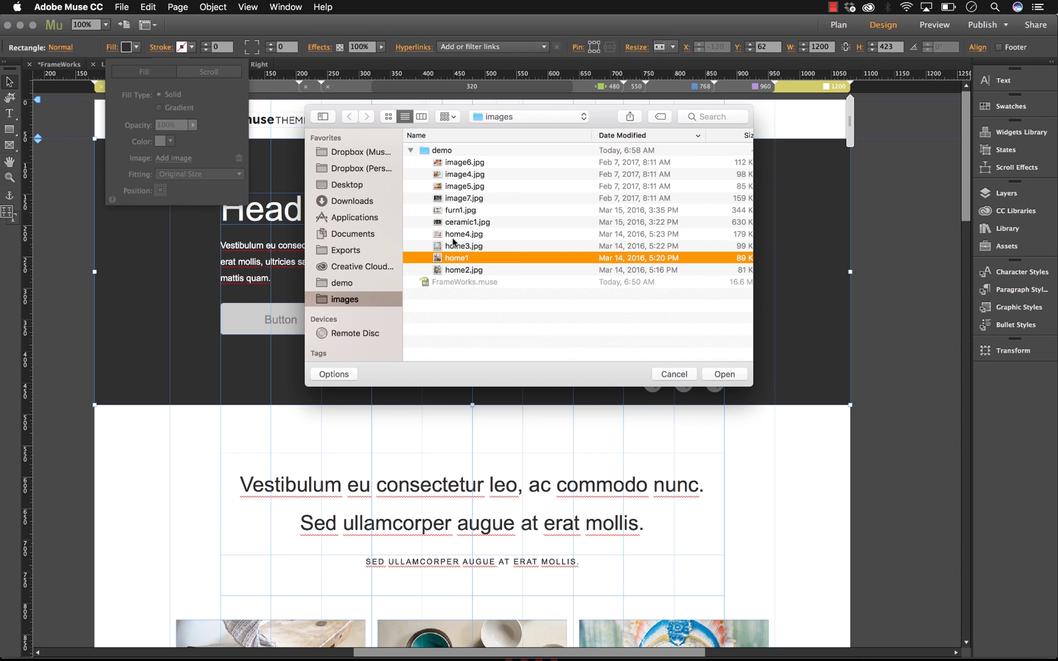
{"action": "left_click", "coordinate": [455, 199]}
{"action": "key", "text": "space"}
{"action": "key", "text": "space"}
{"action": "left_click", "coordinate": [723, 374]}
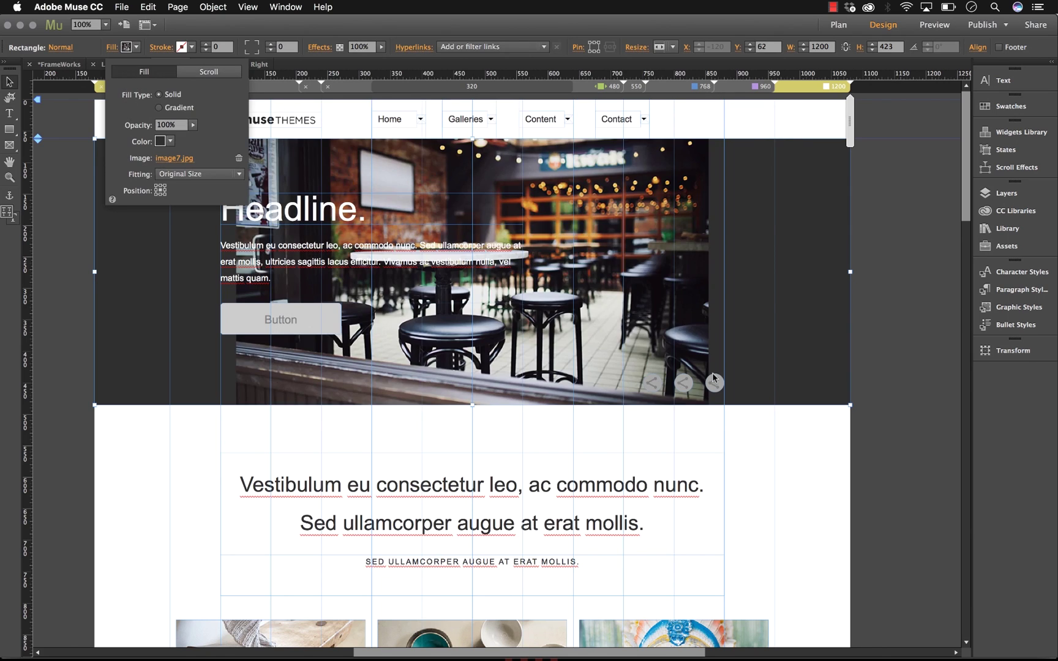
{"action": "left_click", "coordinate": [192, 174]}
{"action": "left_click", "coordinate": [191, 187]}
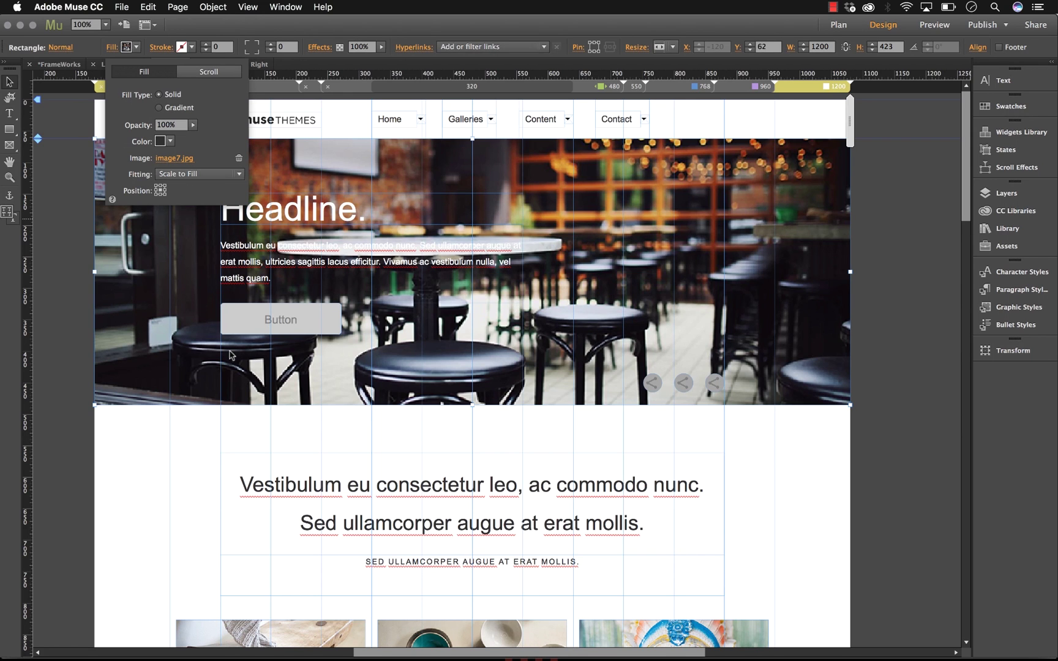
{"action": "scroll", "coordinate": [183, 448], "scroll_direction": "down", "scroll_amount": 3}
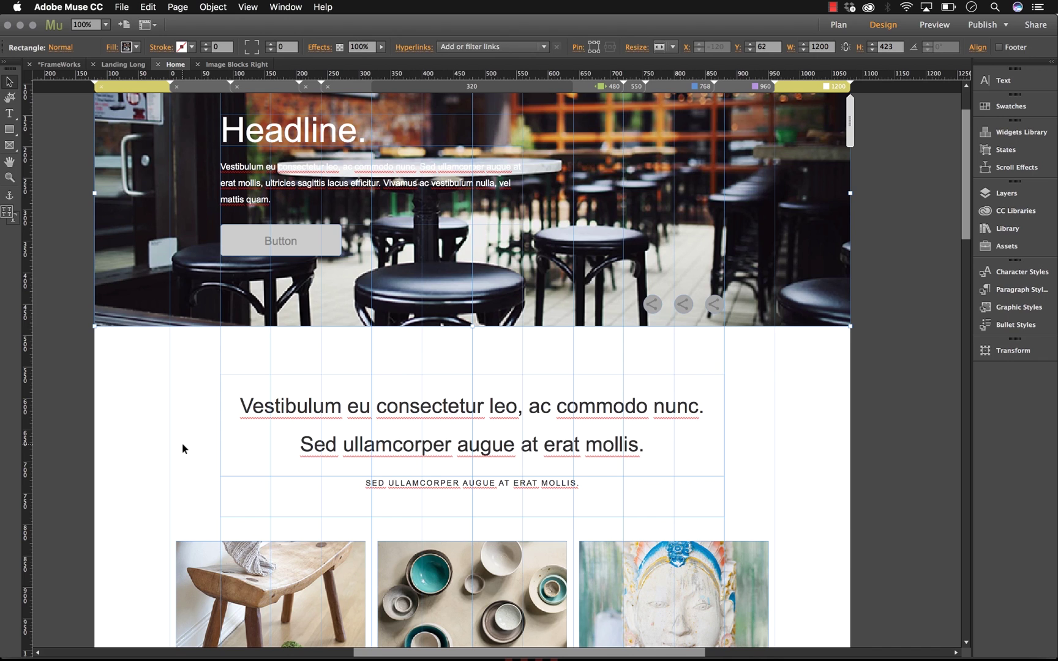
{"action": "scroll", "coordinate": [182, 448], "scroll_direction": "down", "scroll_amount": 4}
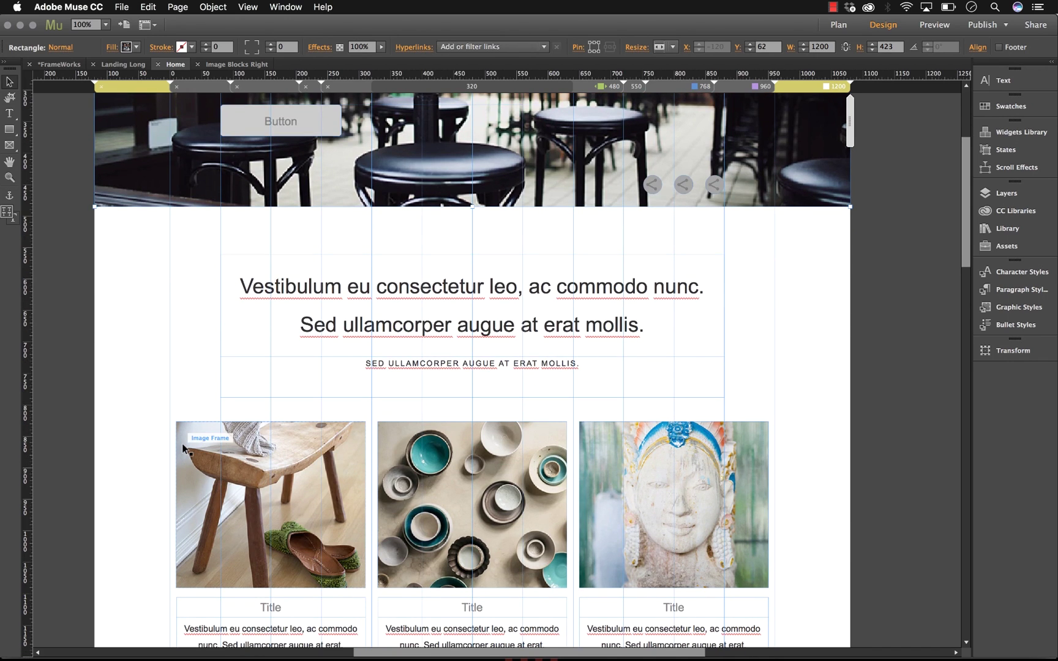
{"action": "scroll", "coordinate": [183, 445], "scroll_direction": "down", "scroll_amount": 4}
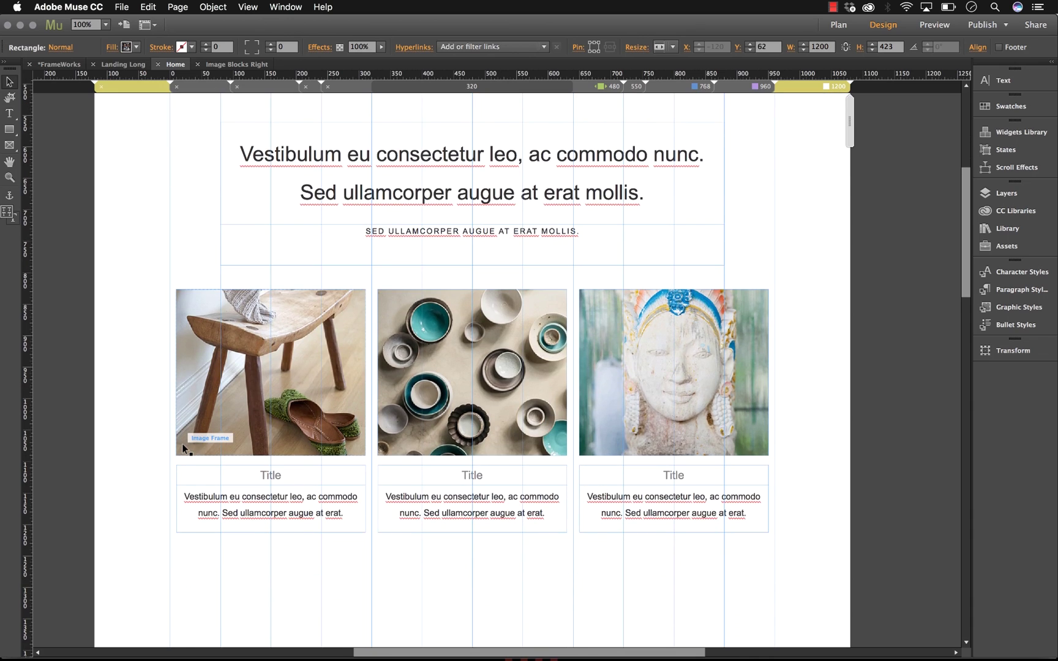
{"action": "scroll", "coordinate": [182, 449], "scroll_direction": "down", "scroll_amount": 4}
{"action": "scroll", "coordinate": [183, 448], "scroll_direction": "down", "scroll_amount": 4}
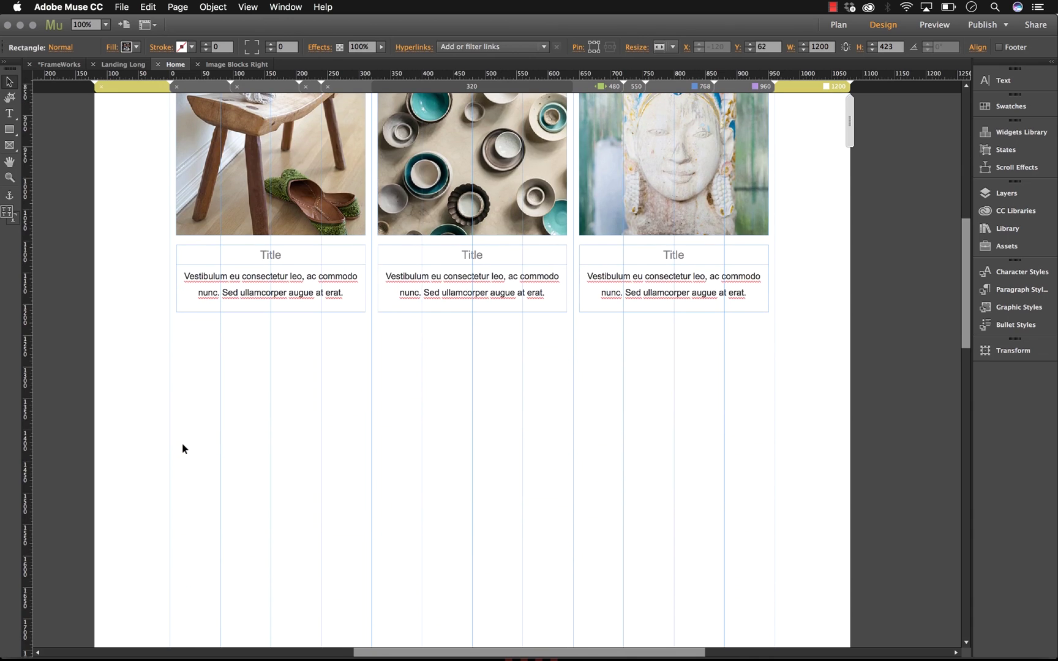